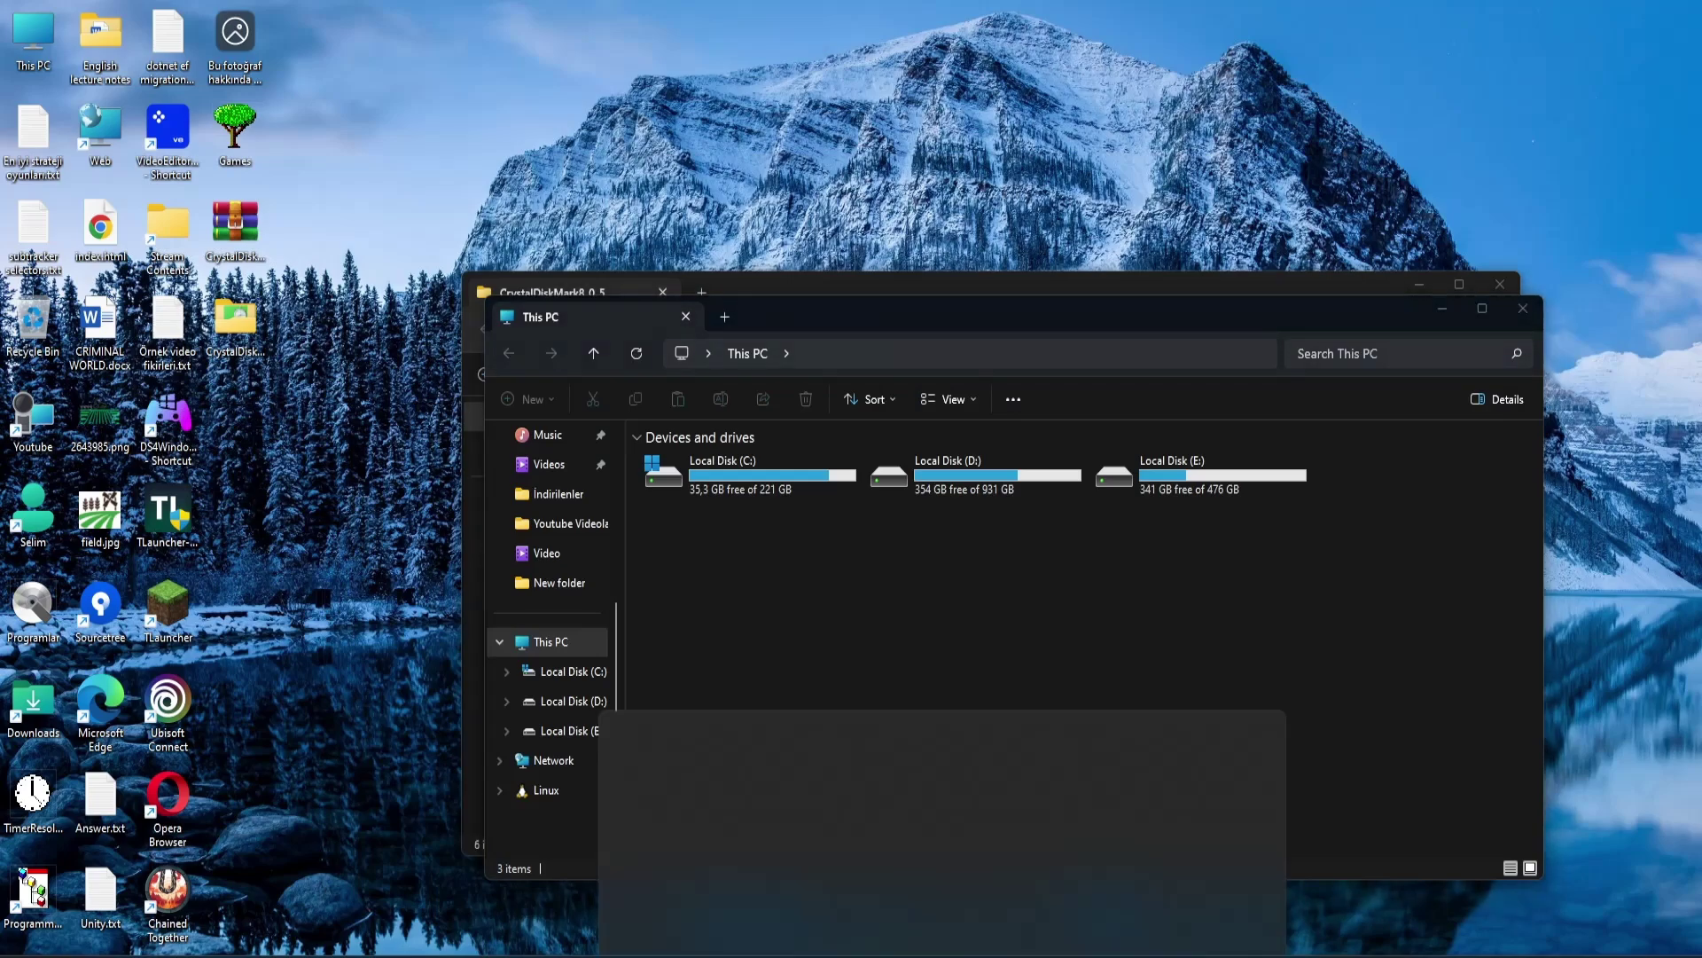
- Search Windows for "disk manage" and open the Create and format hard disk partitions tool
text(disk ma)
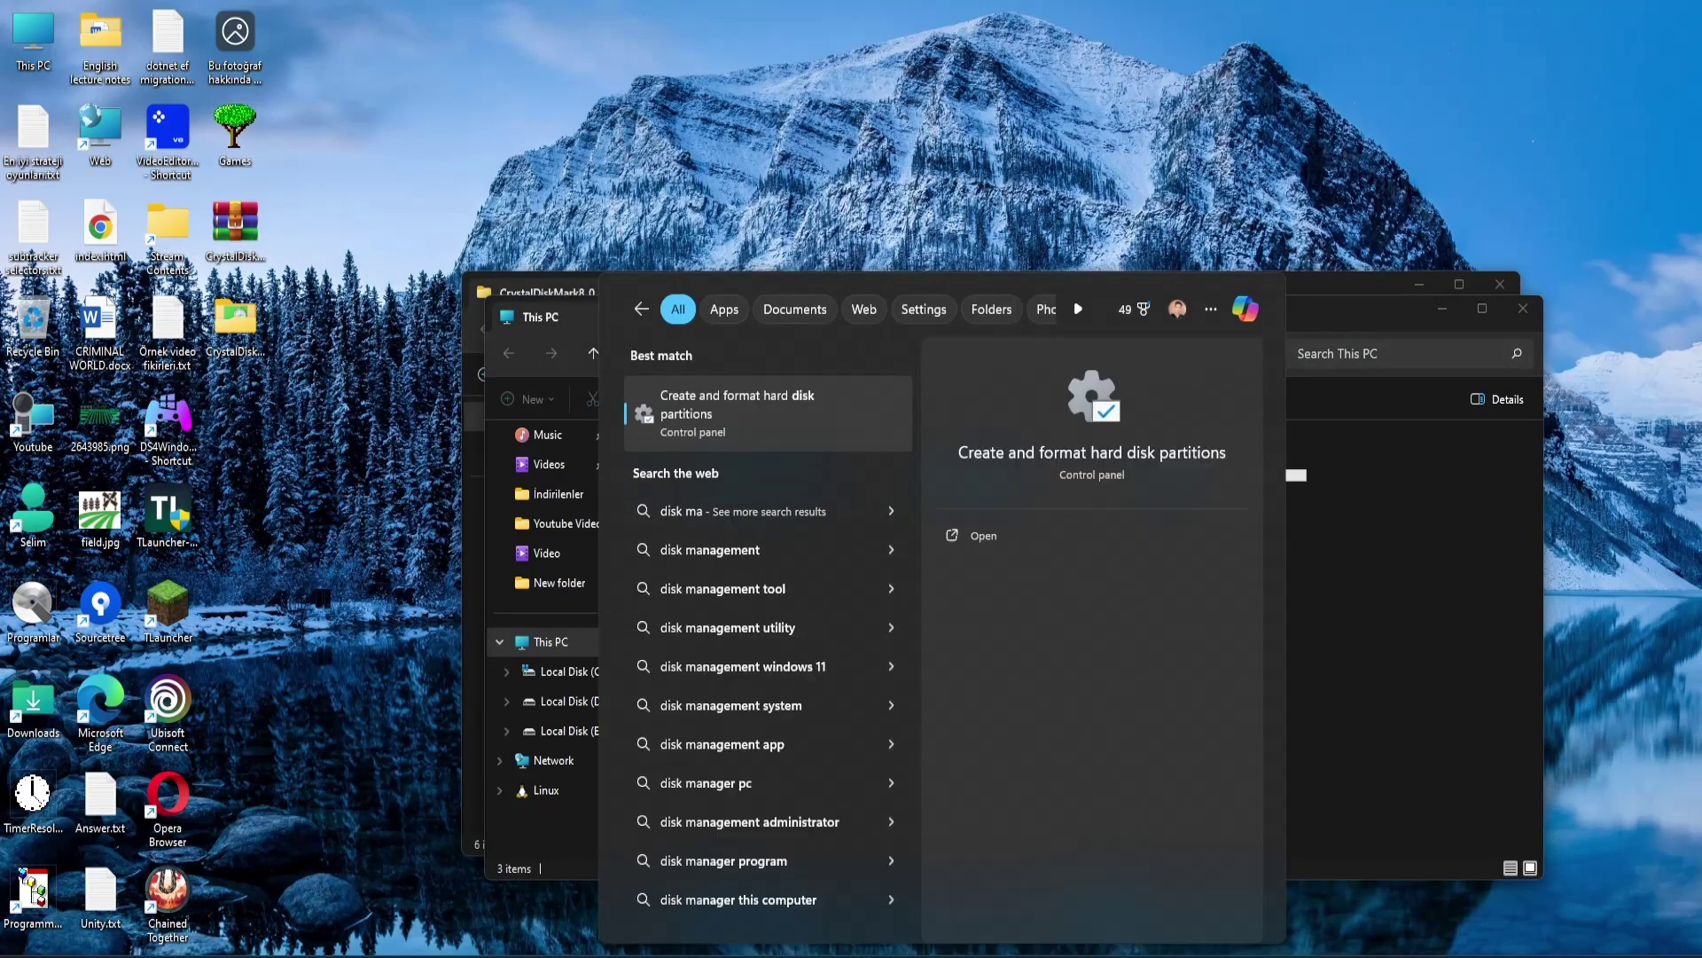
key(BackSpace)
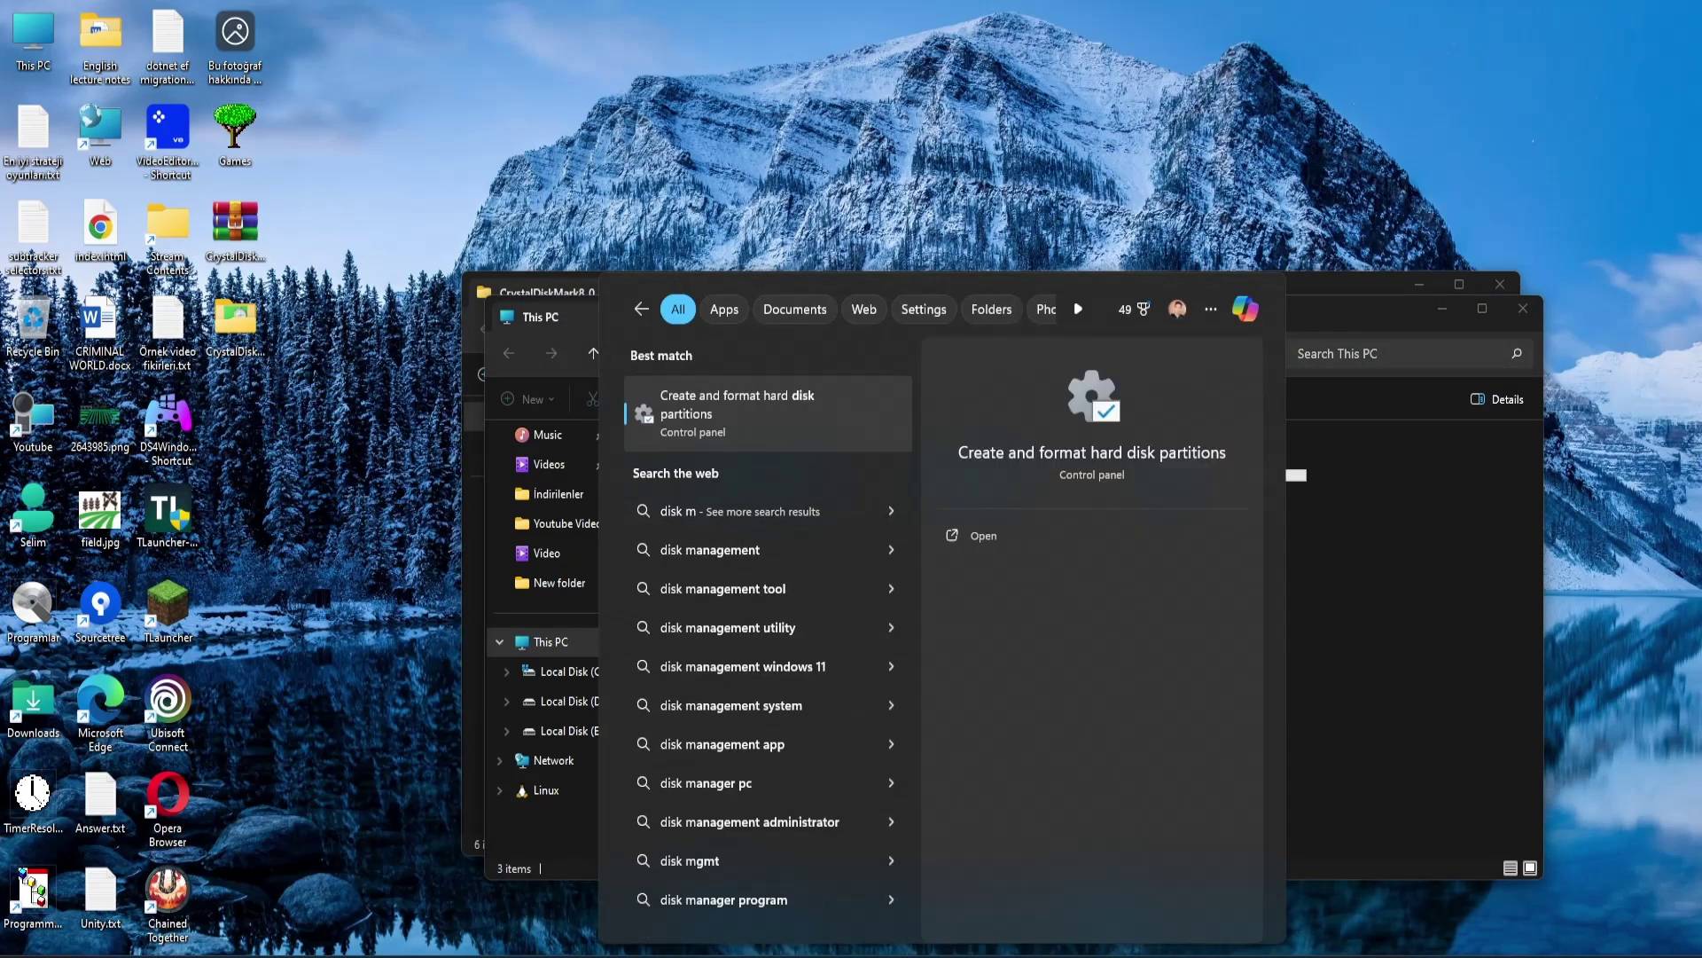
text(anage)
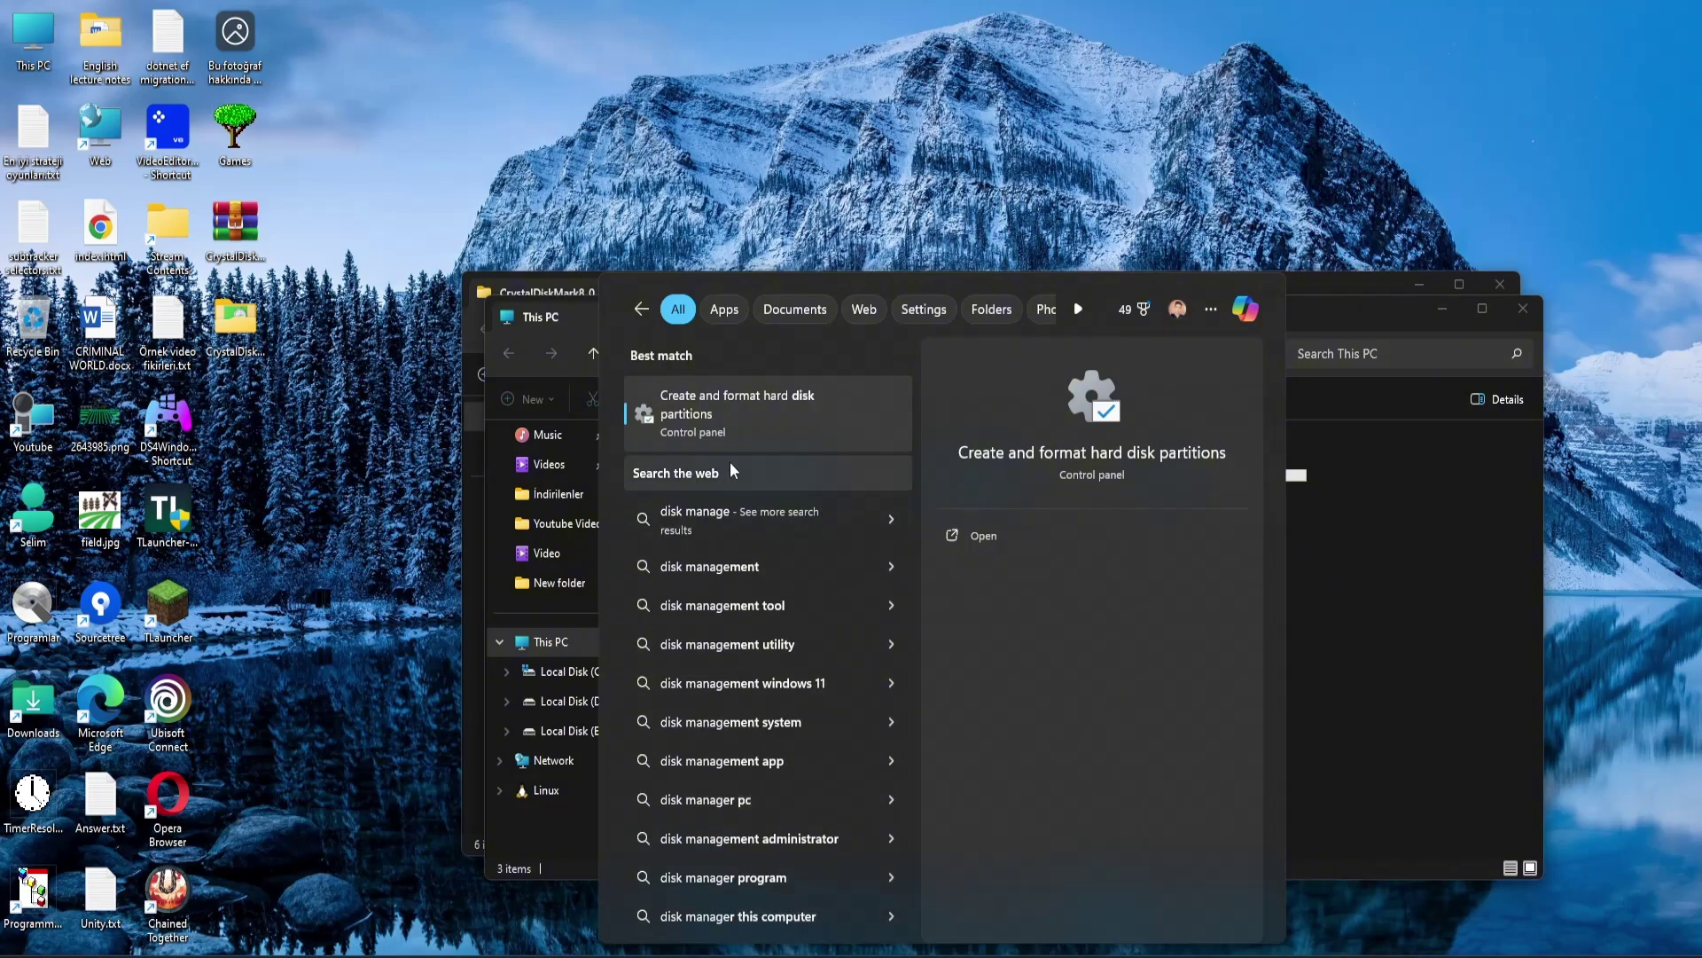
click(738, 427)
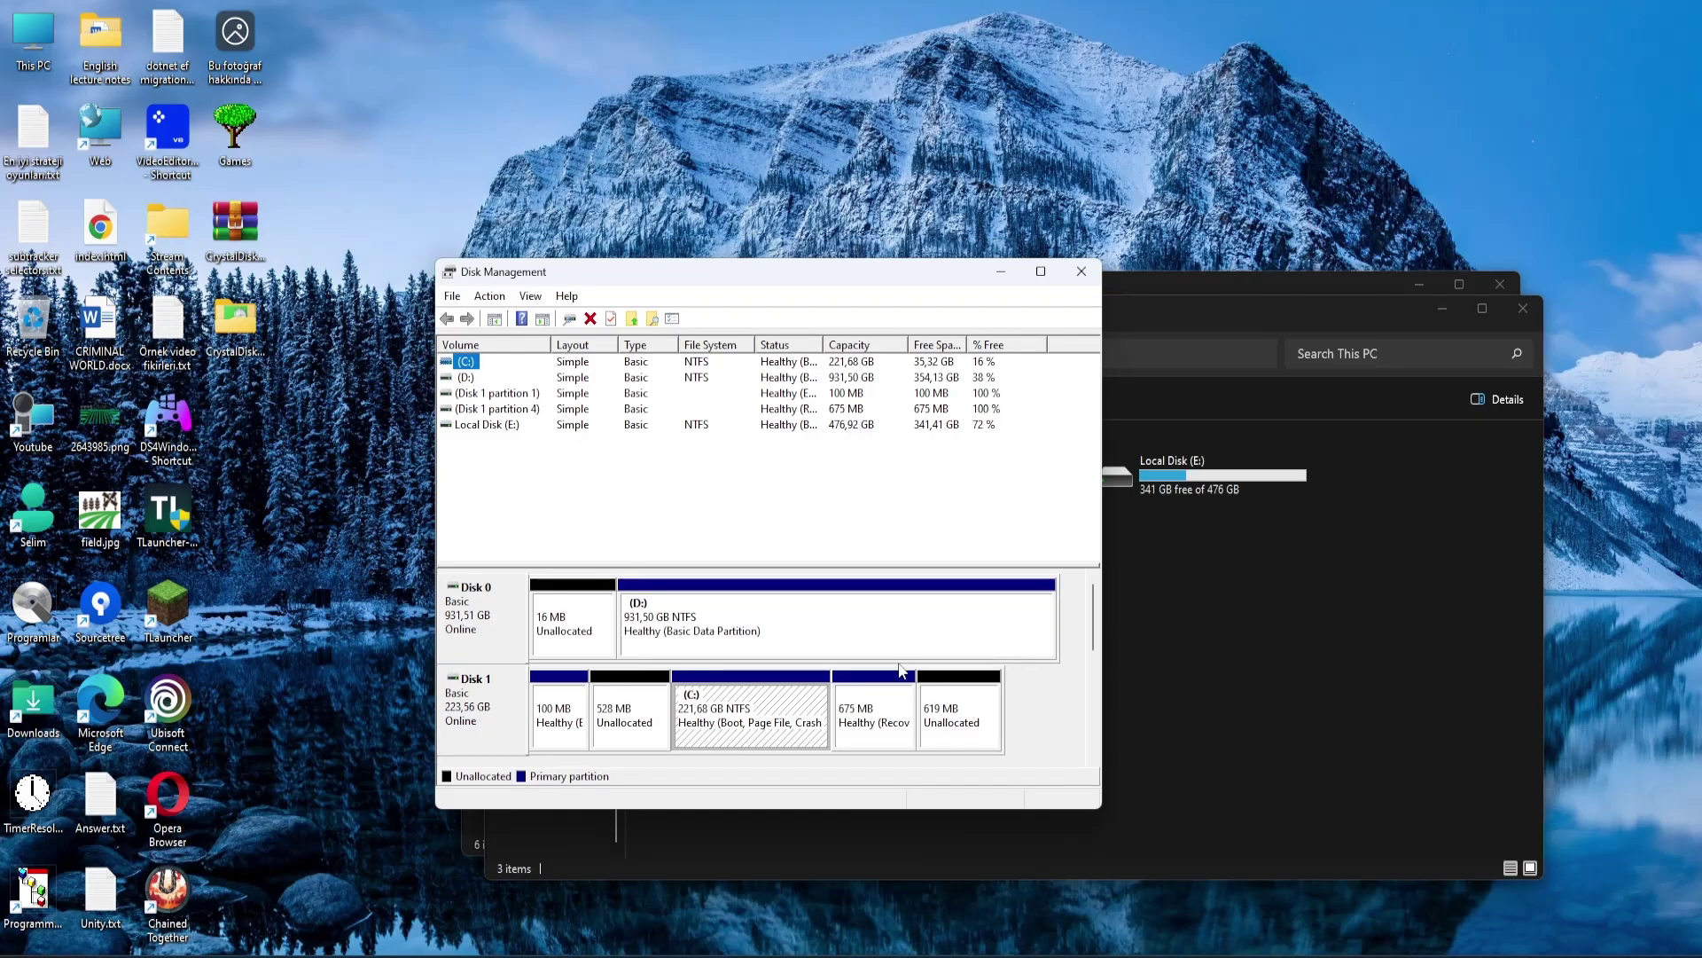
- Start a new simple volume on the unallocated space of Disk 3
drag(1093, 616, 1094, 689)
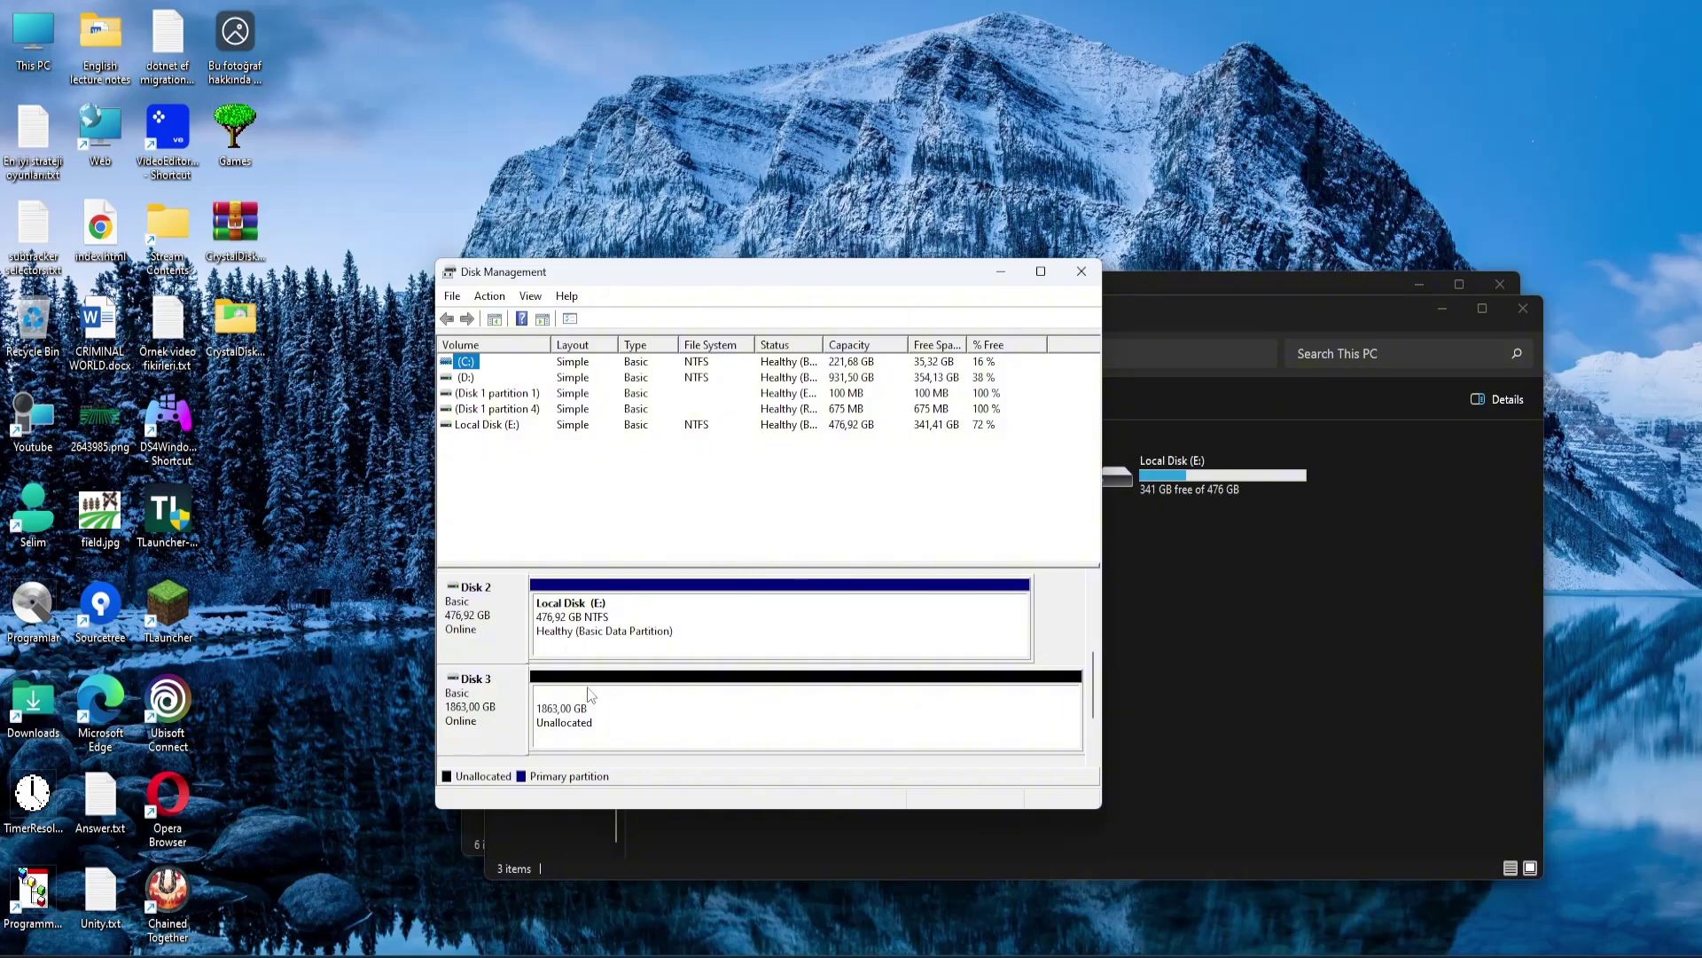
click(557, 725)
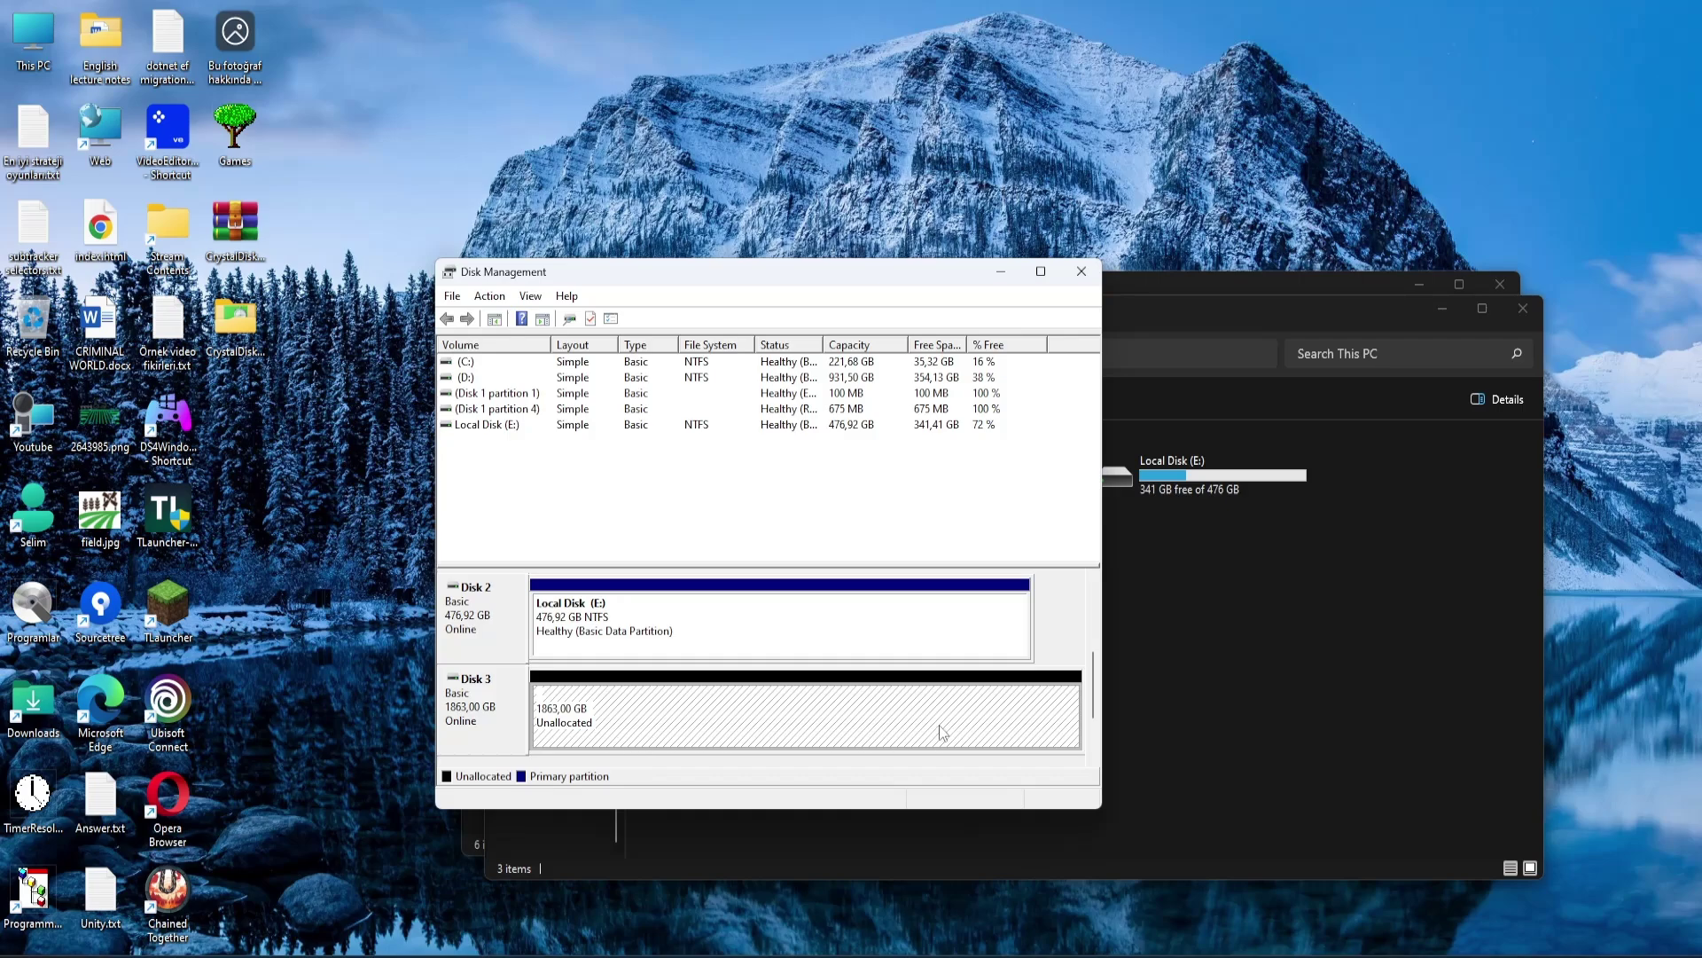
scroll(1088, 699, down, 1)
right_click(565, 630)
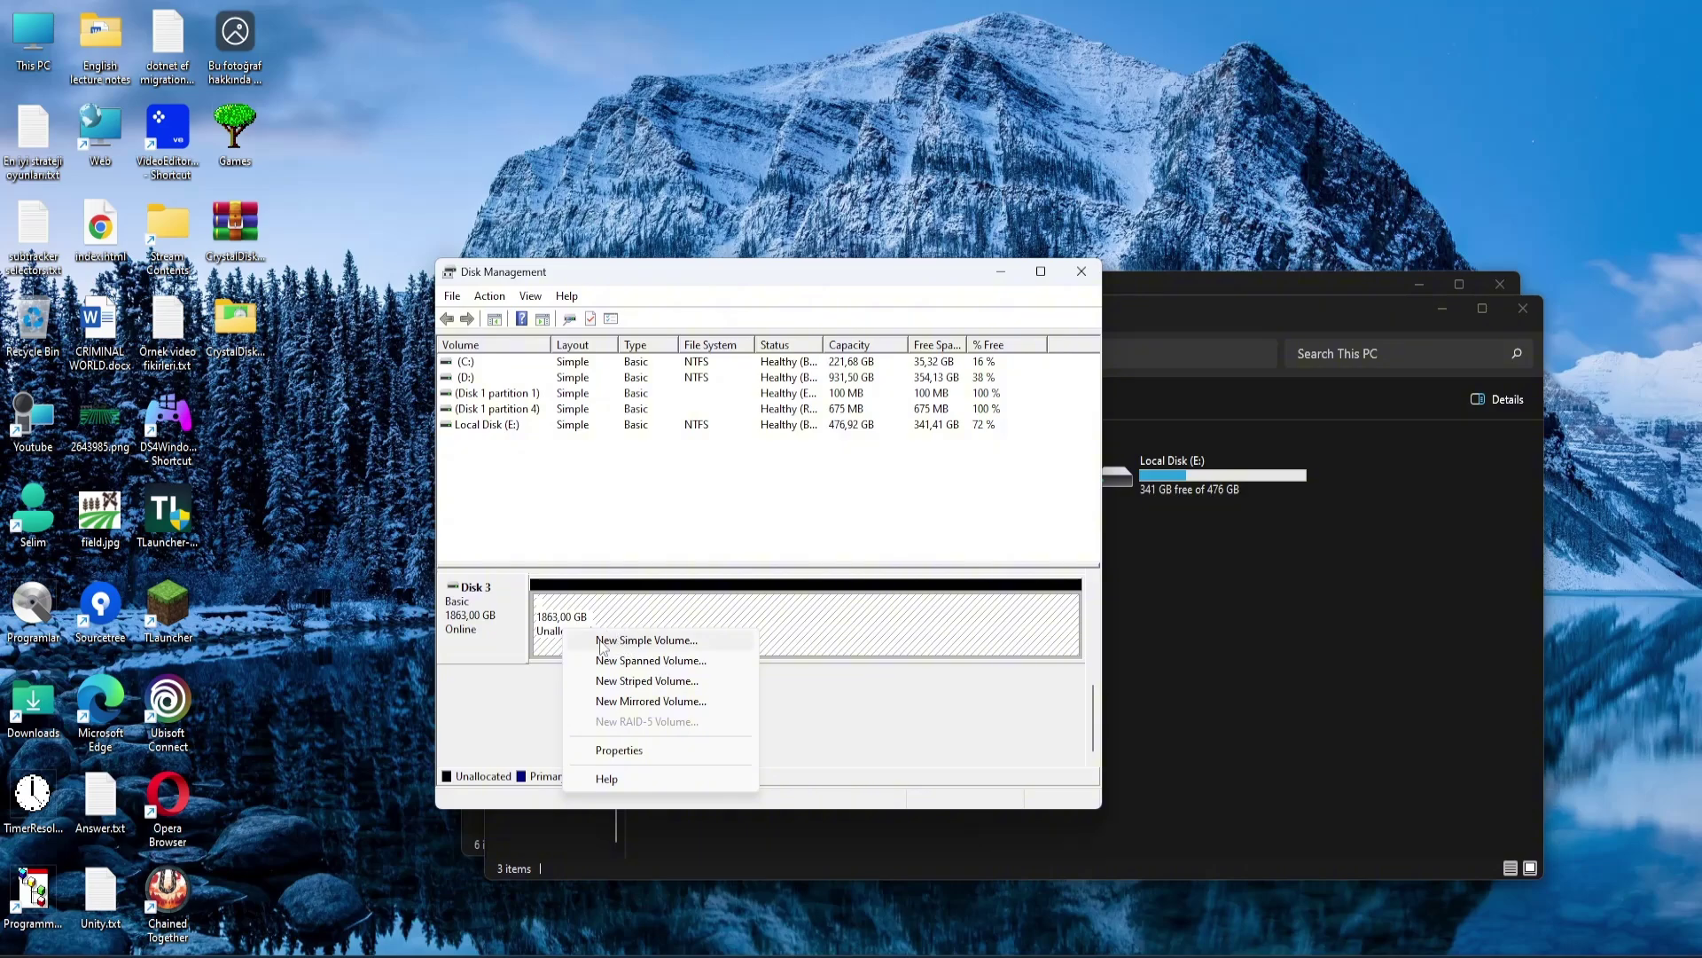
click(554, 626)
right_click(574, 623)
click(629, 633)
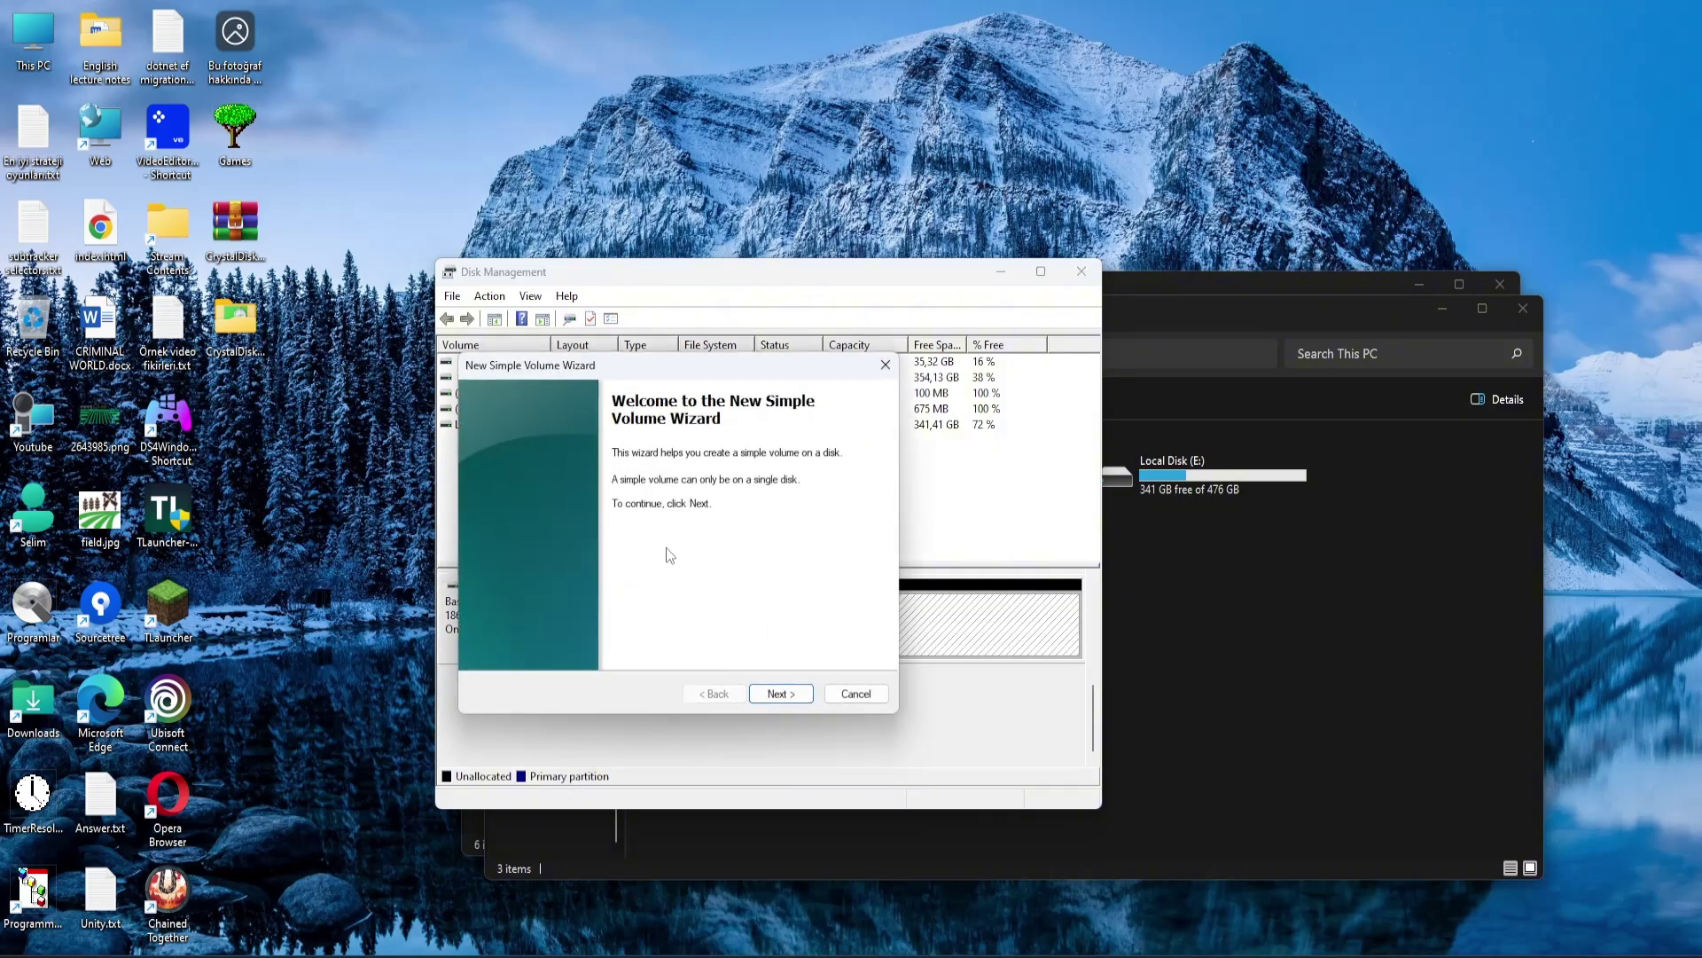
- Accept the volume size of 1907712 MB and drive letter F in the New Simple Volume Wizard
click(776, 693)
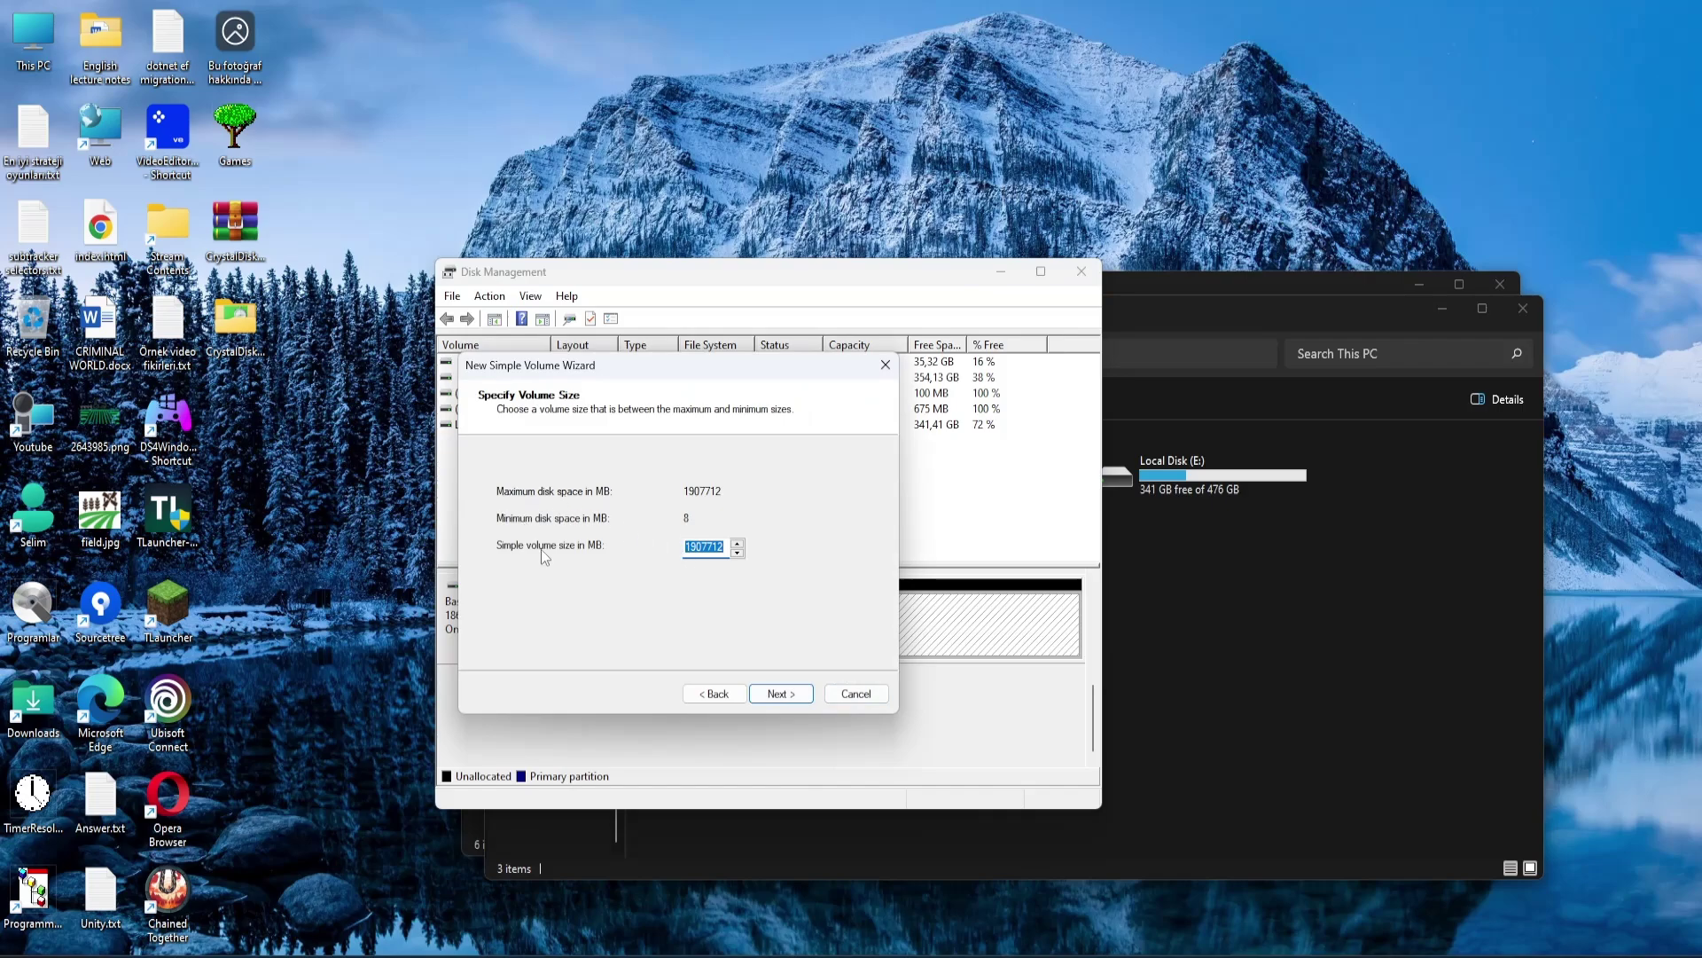
click(782, 695)
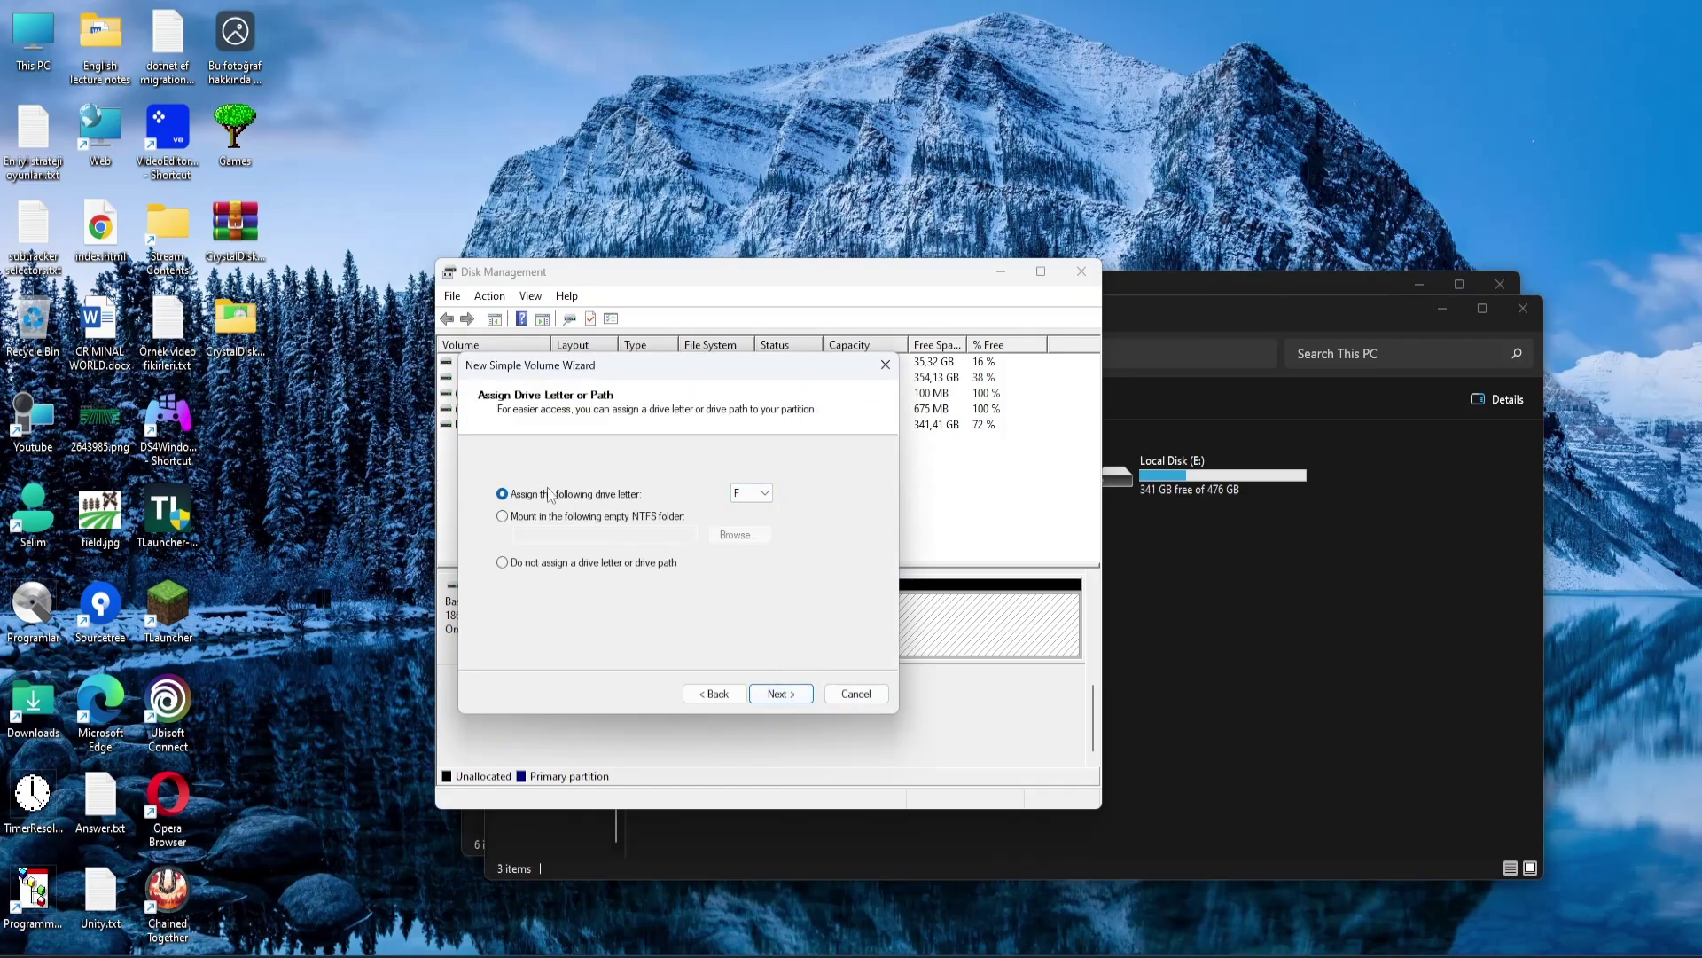
click(782, 693)
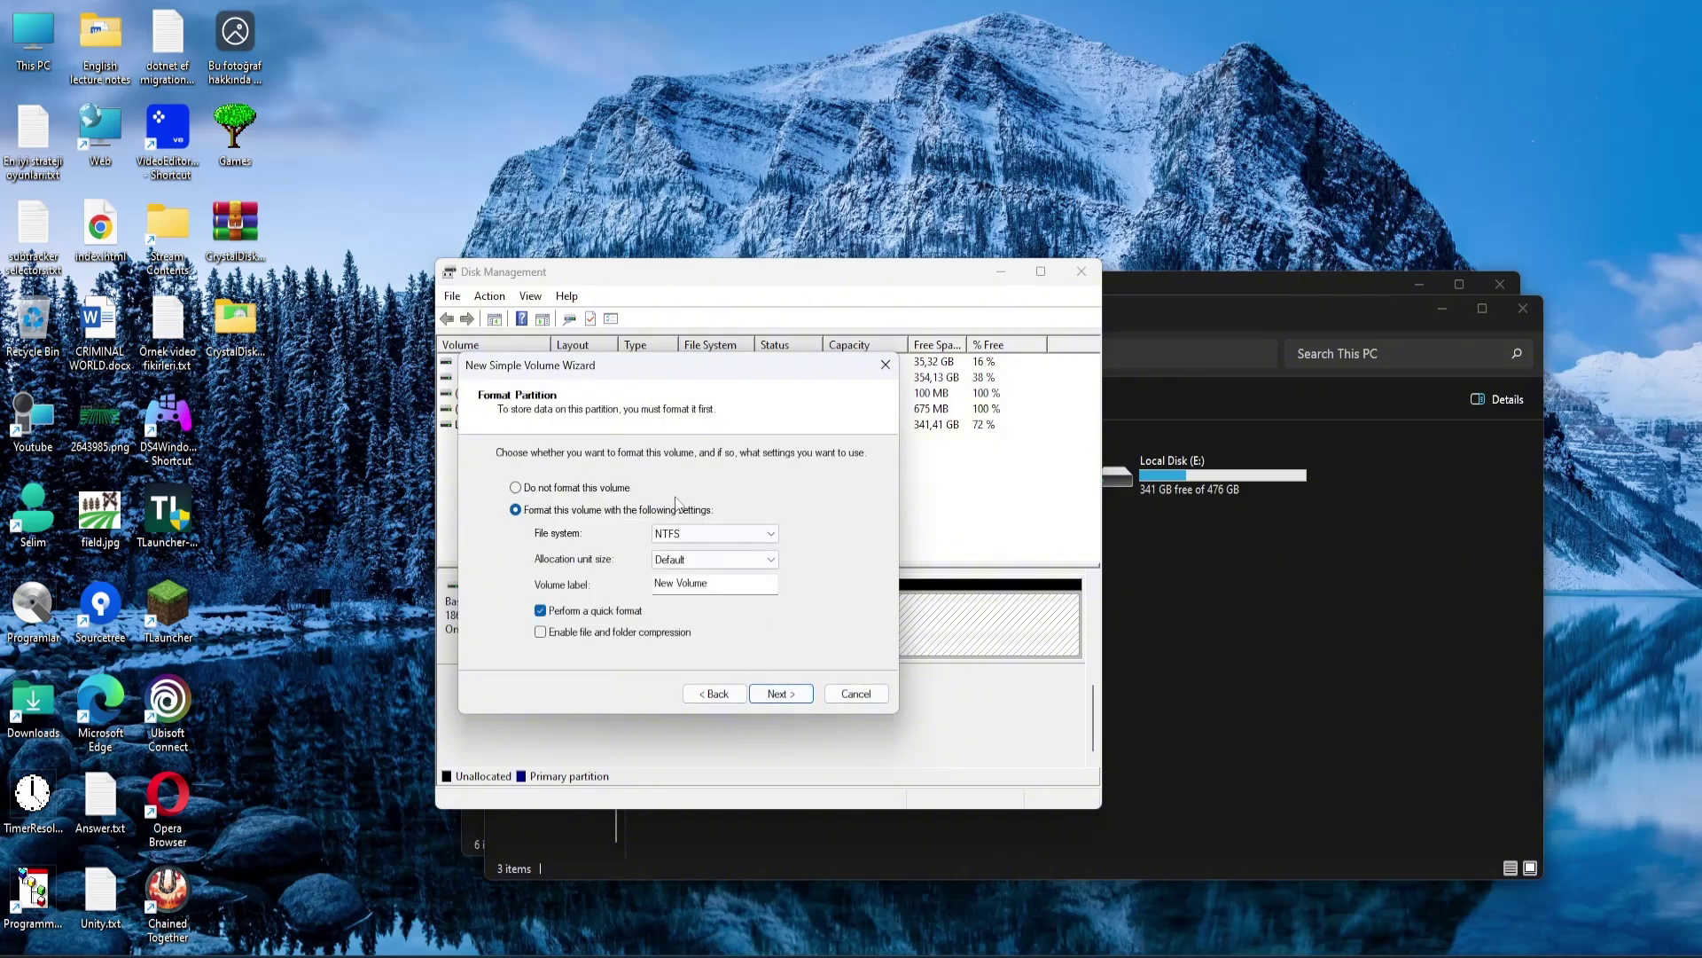
- Label the volume "Local Disk" and accept the NTFS quick-format settings with default allocation unit size
click(739, 587)
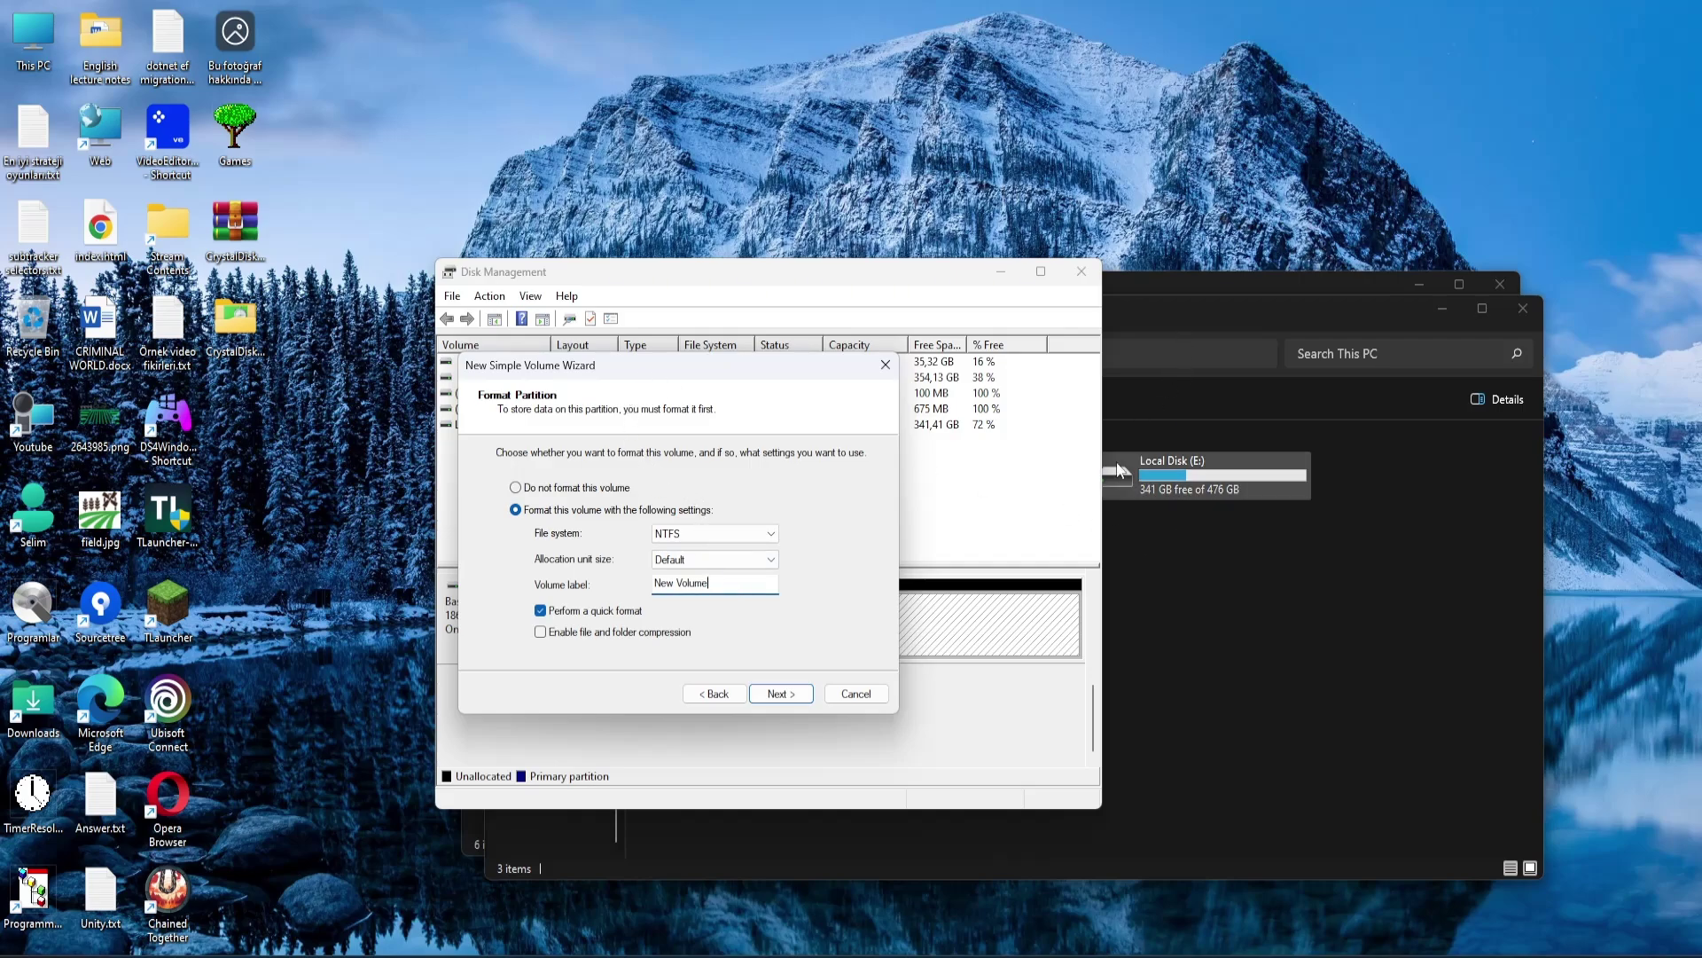
double_click(719, 587)
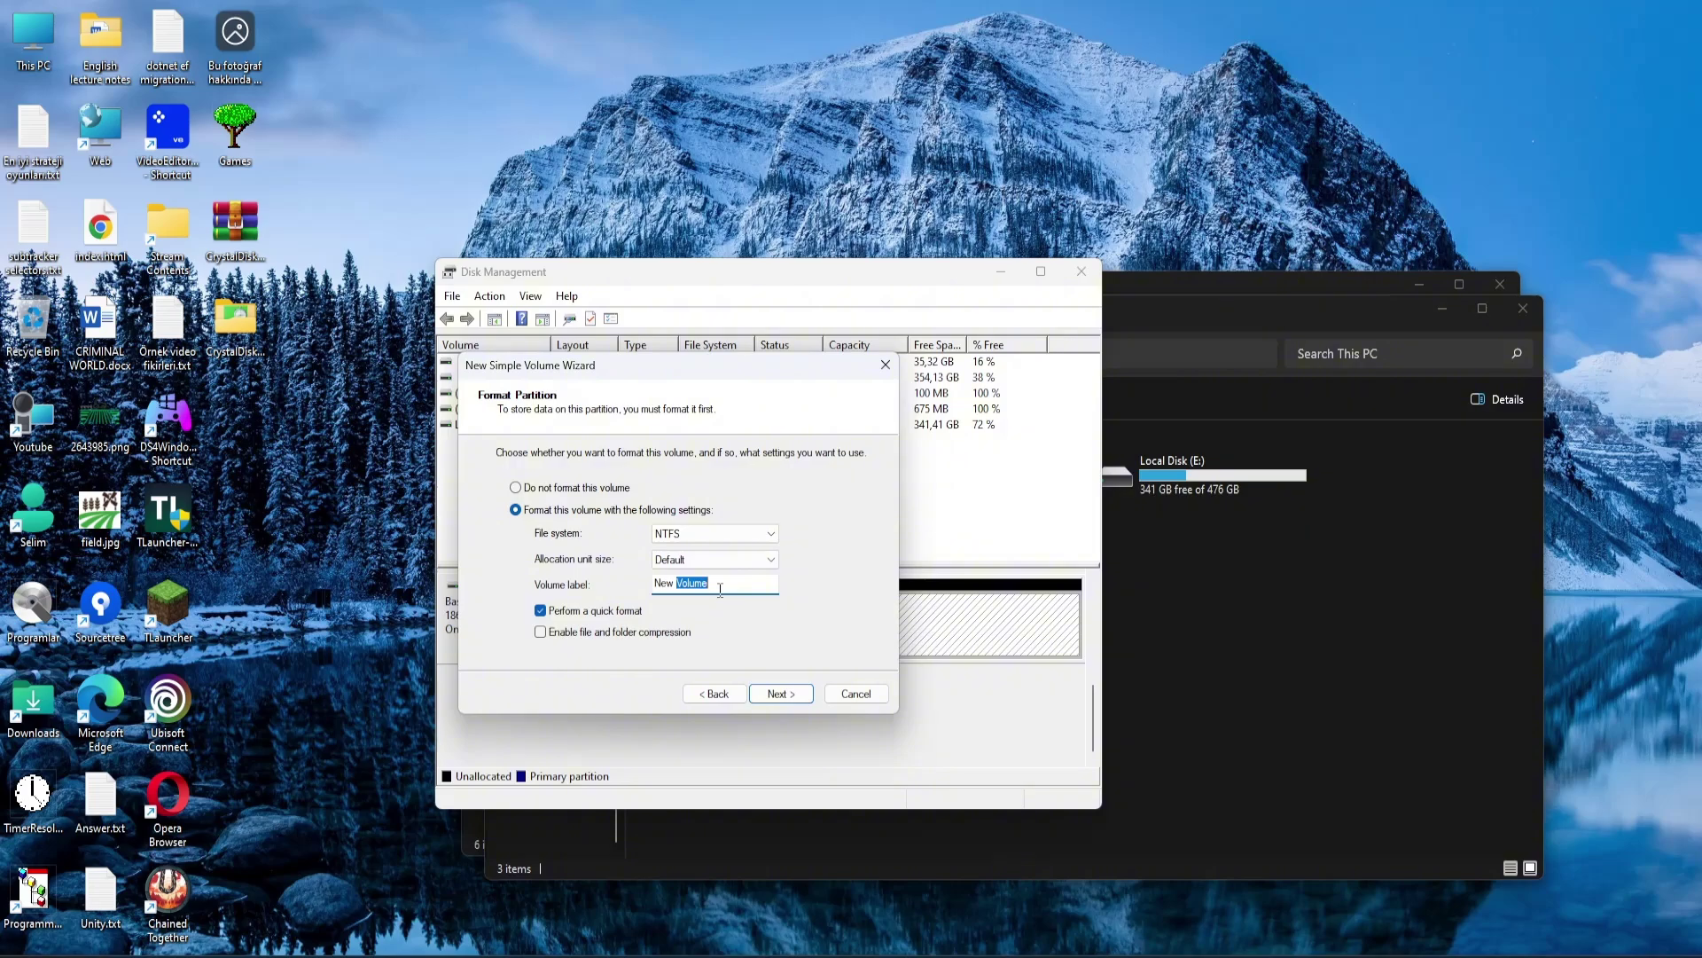
key(ctrl+a)
text(Local Disk)
click(1209, 328)
click(800, 271)
click(779, 694)
- Review the wizard's settings summary, finish creating the volume, and select the new F: drive in This PC
scroll(723, 561, down, 2)
scroll(723, 561, up, 2)
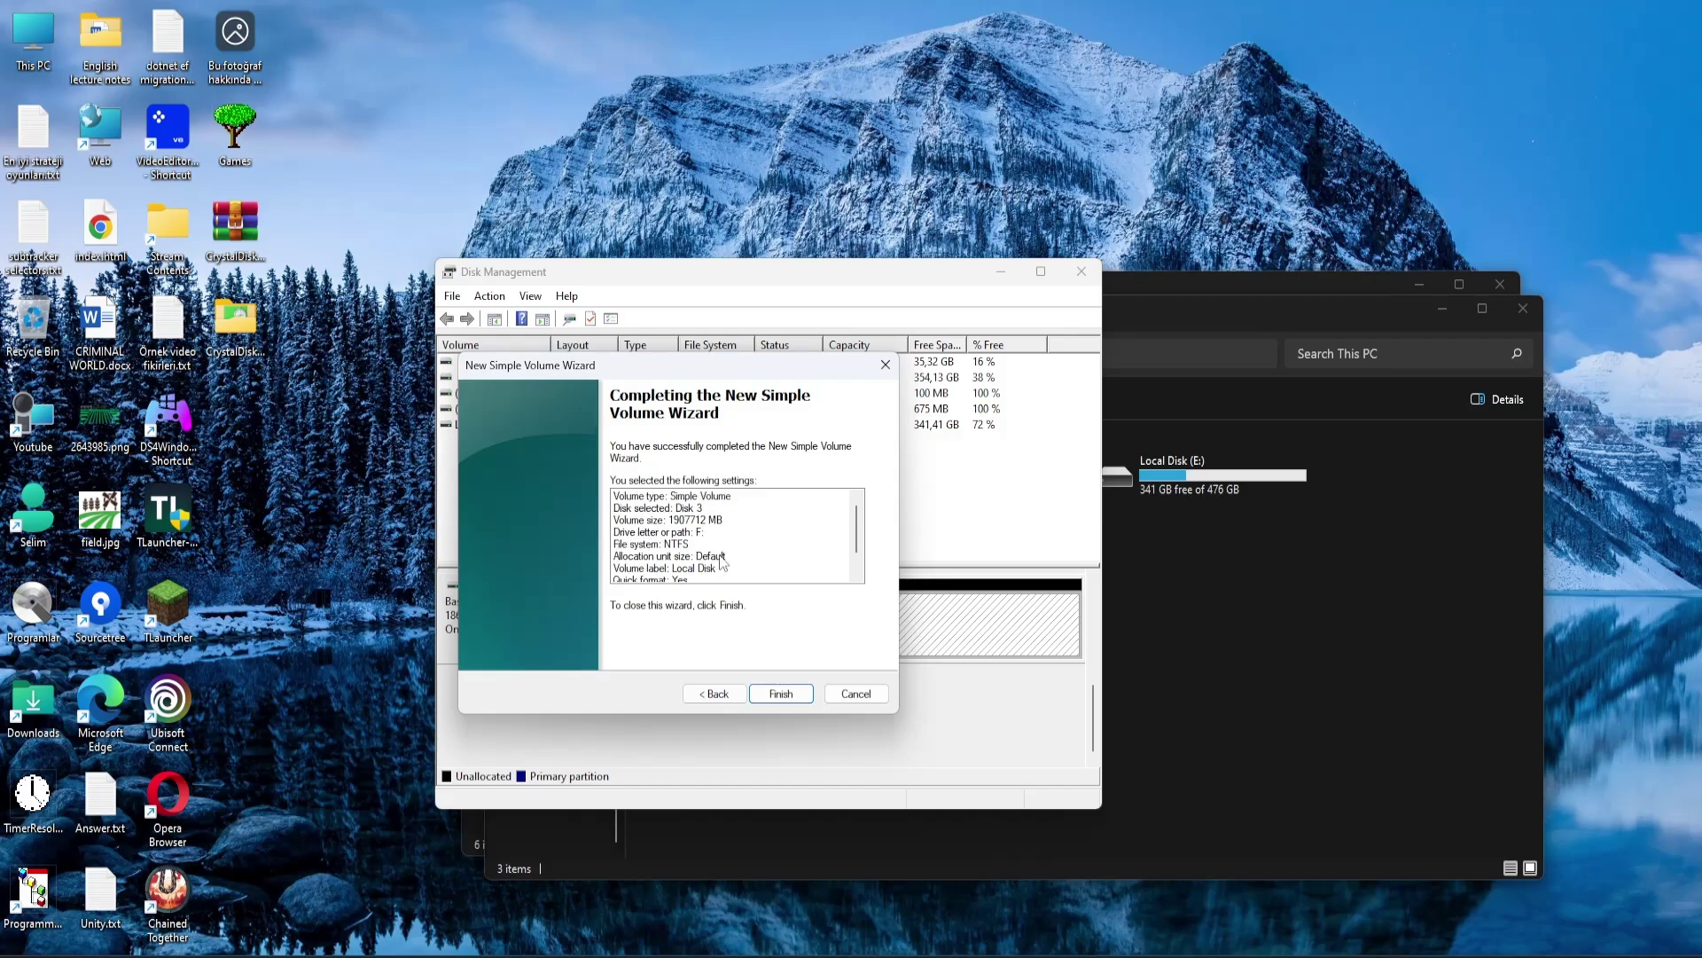
scroll(723, 562, down, 2)
click(781, 694)
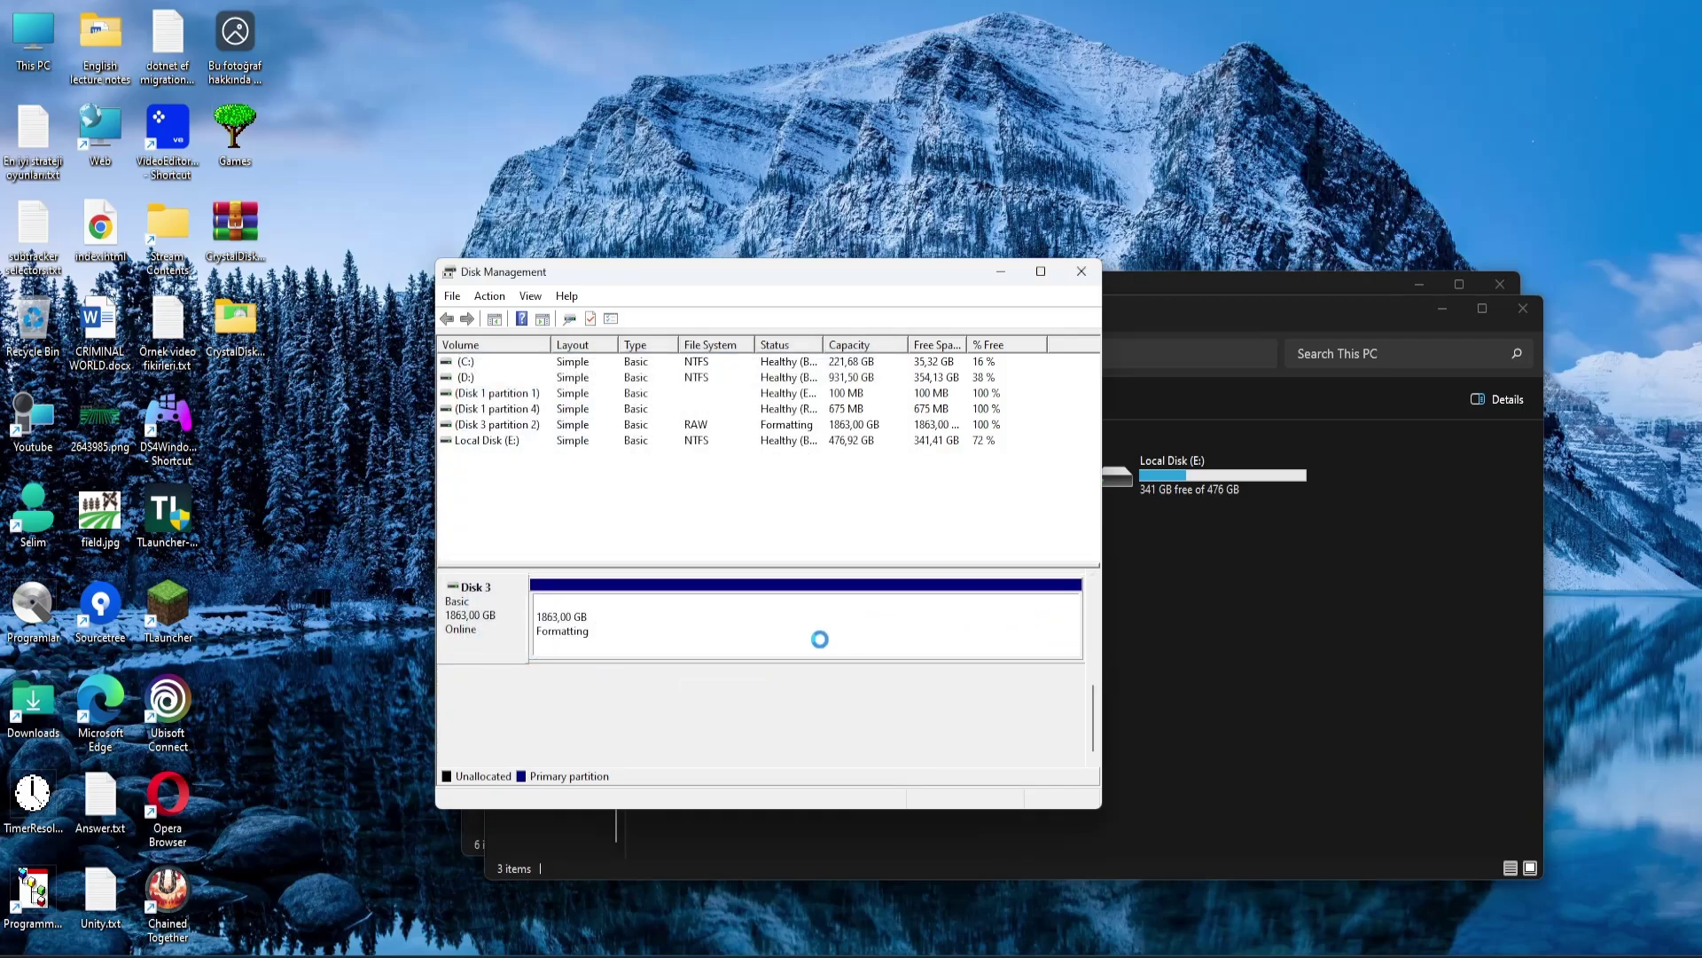
click(1295, 604)
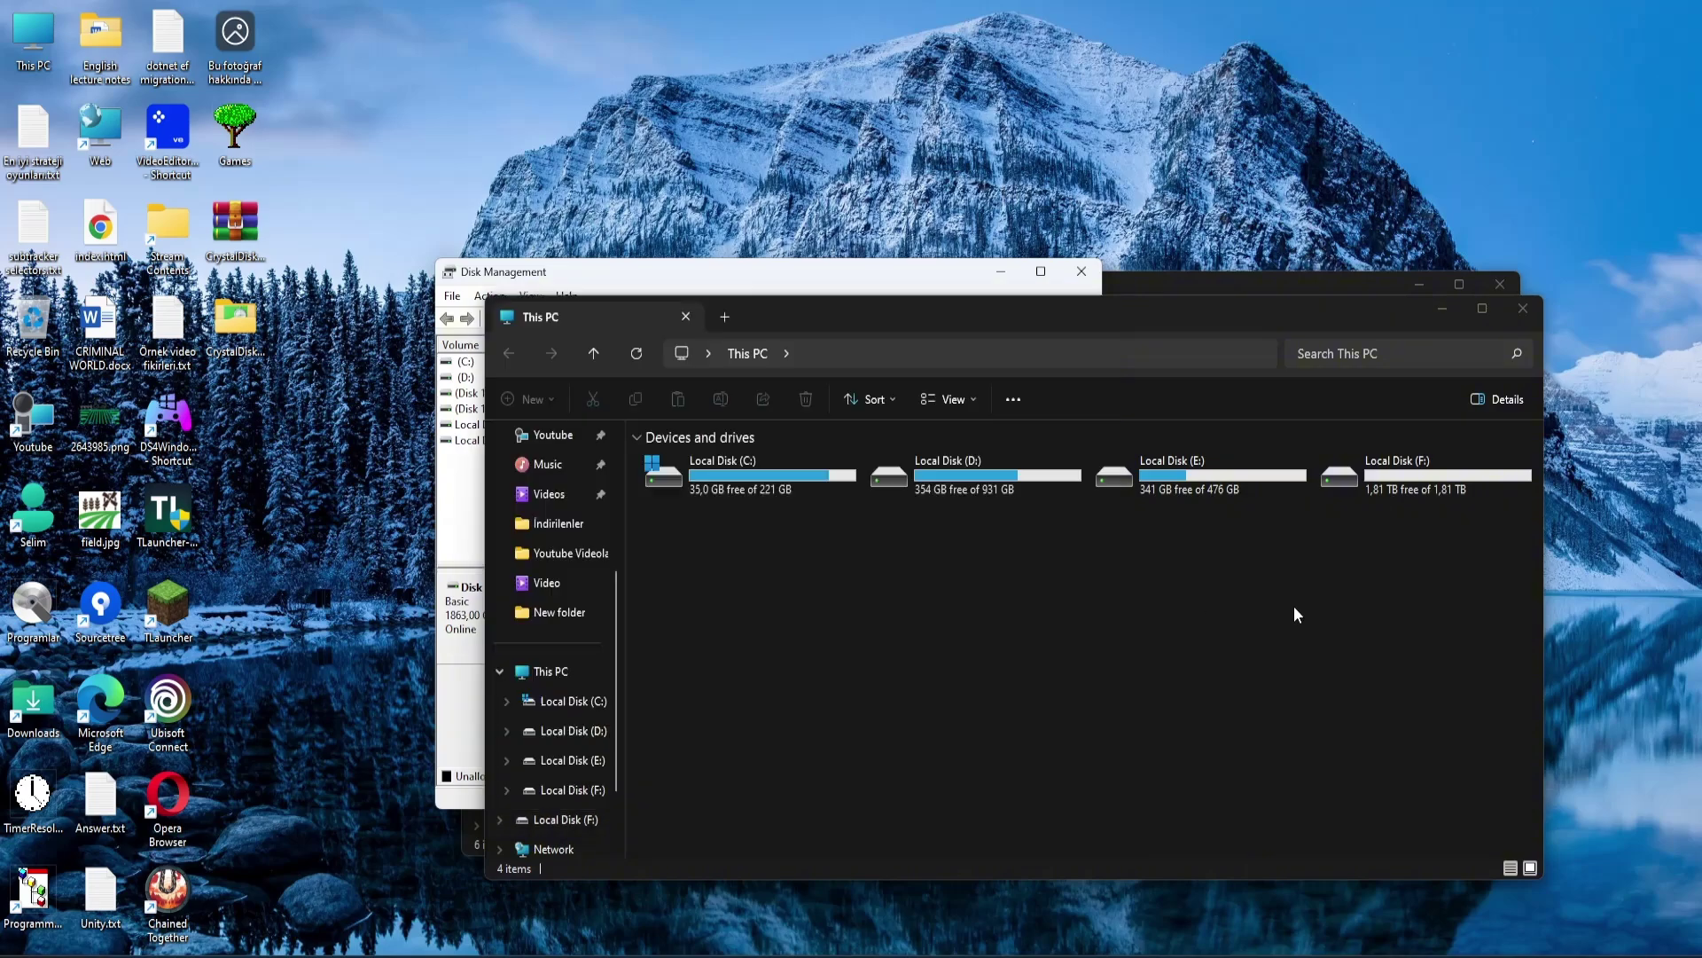
click(1426, 492)
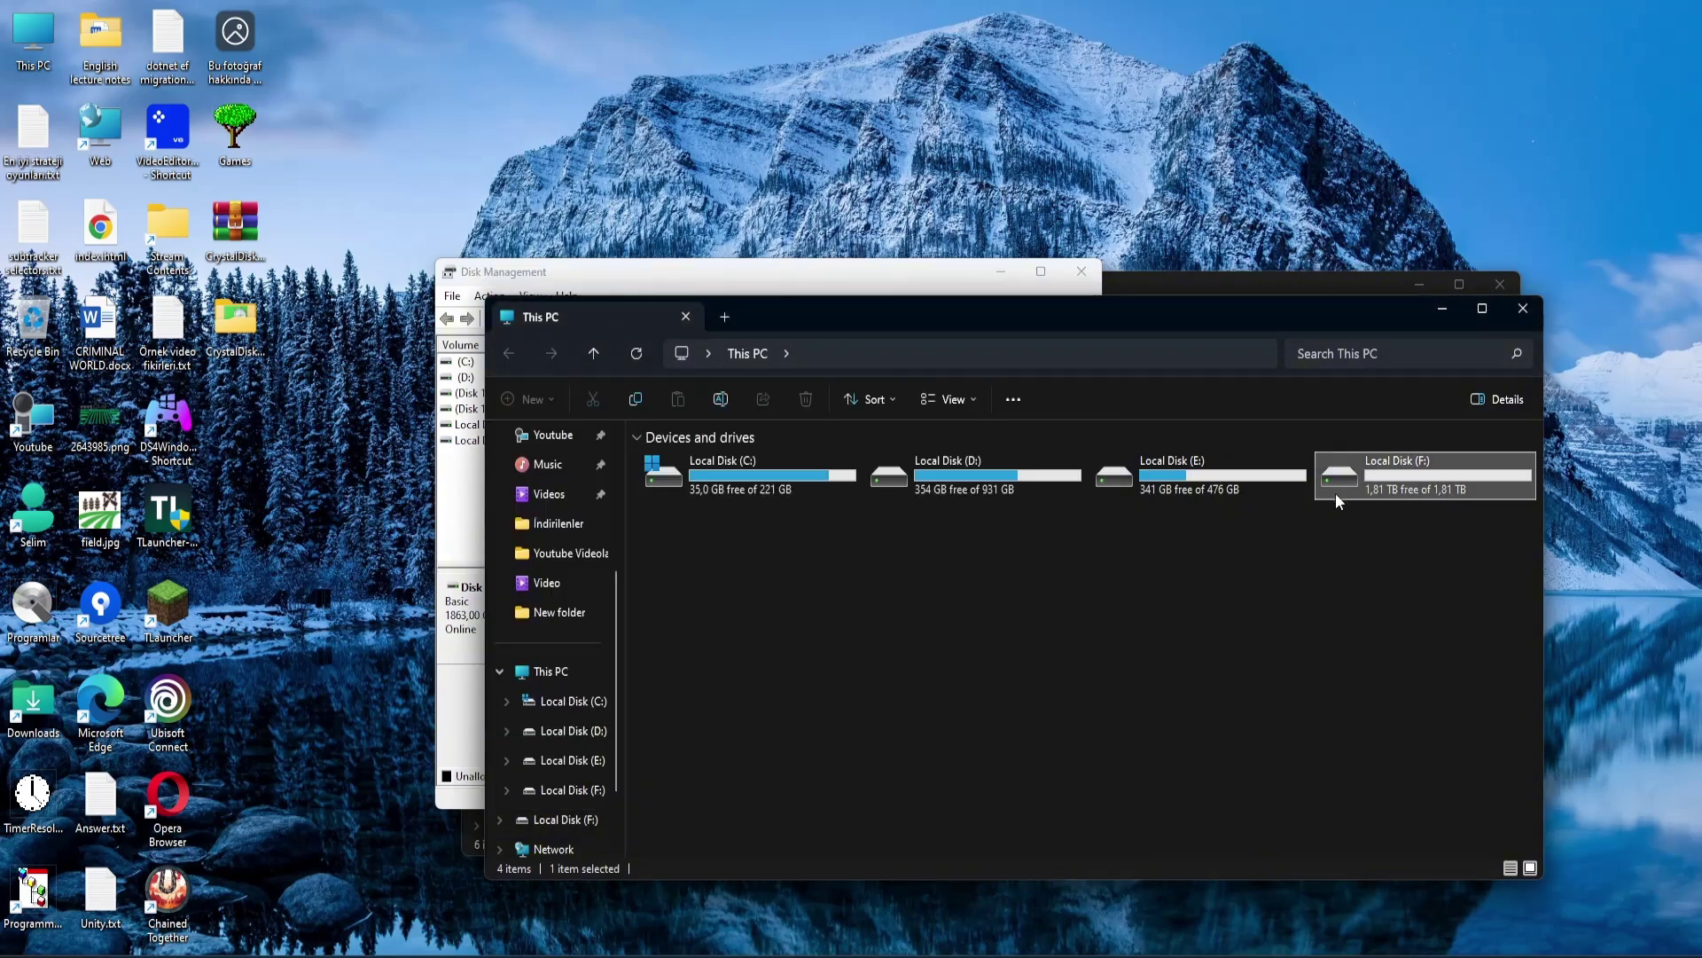
- Close Disk Management and launch DiskMark64.exe from the CrystalDiskMark8_0_5 folder
double_click(264, 328)
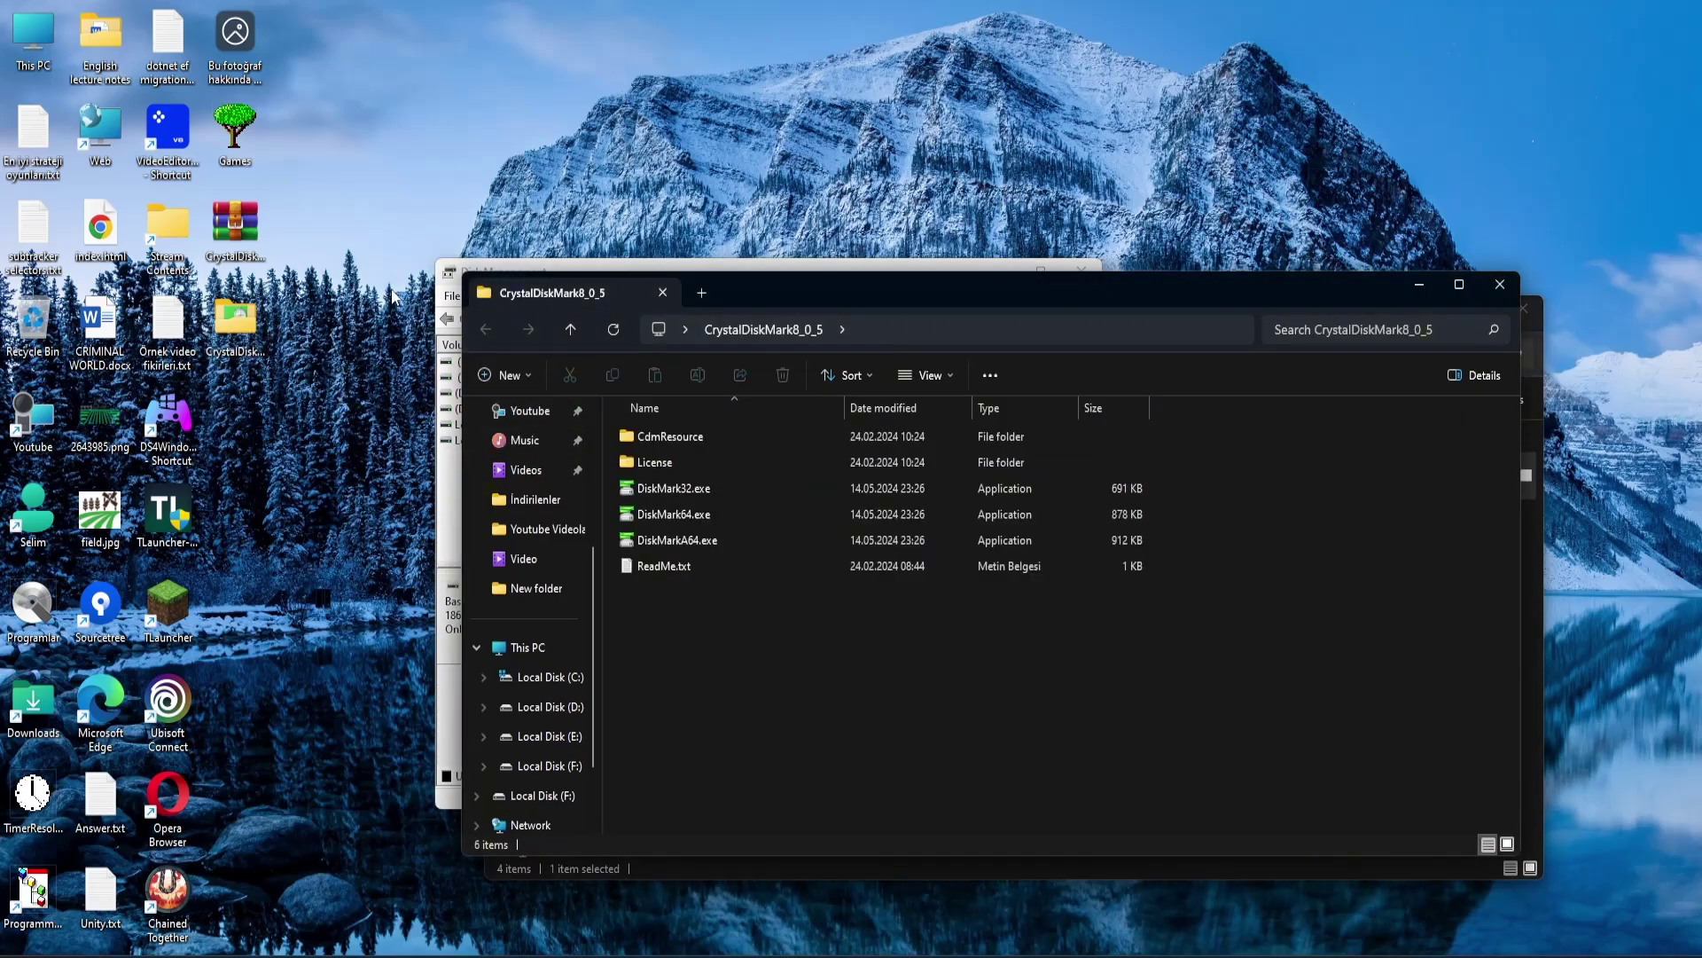
click(1083, 265)
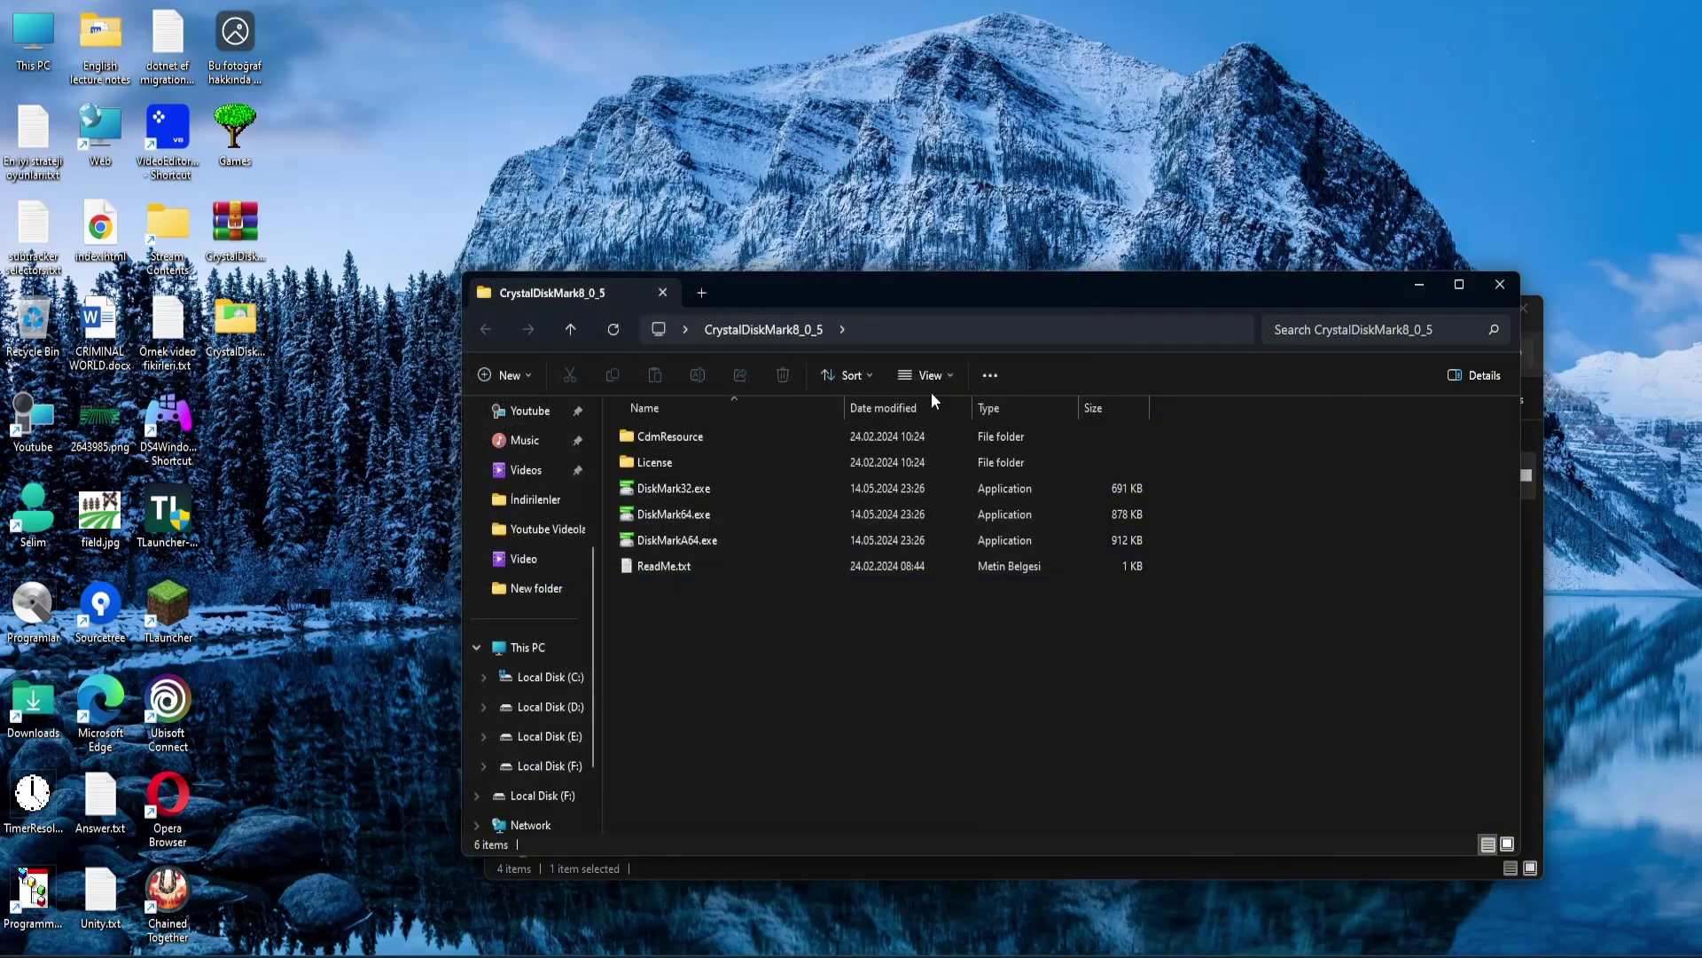
double_click(674, 514)
- Choose drive F: as the benchmark target and start all tests
click(886, 381)
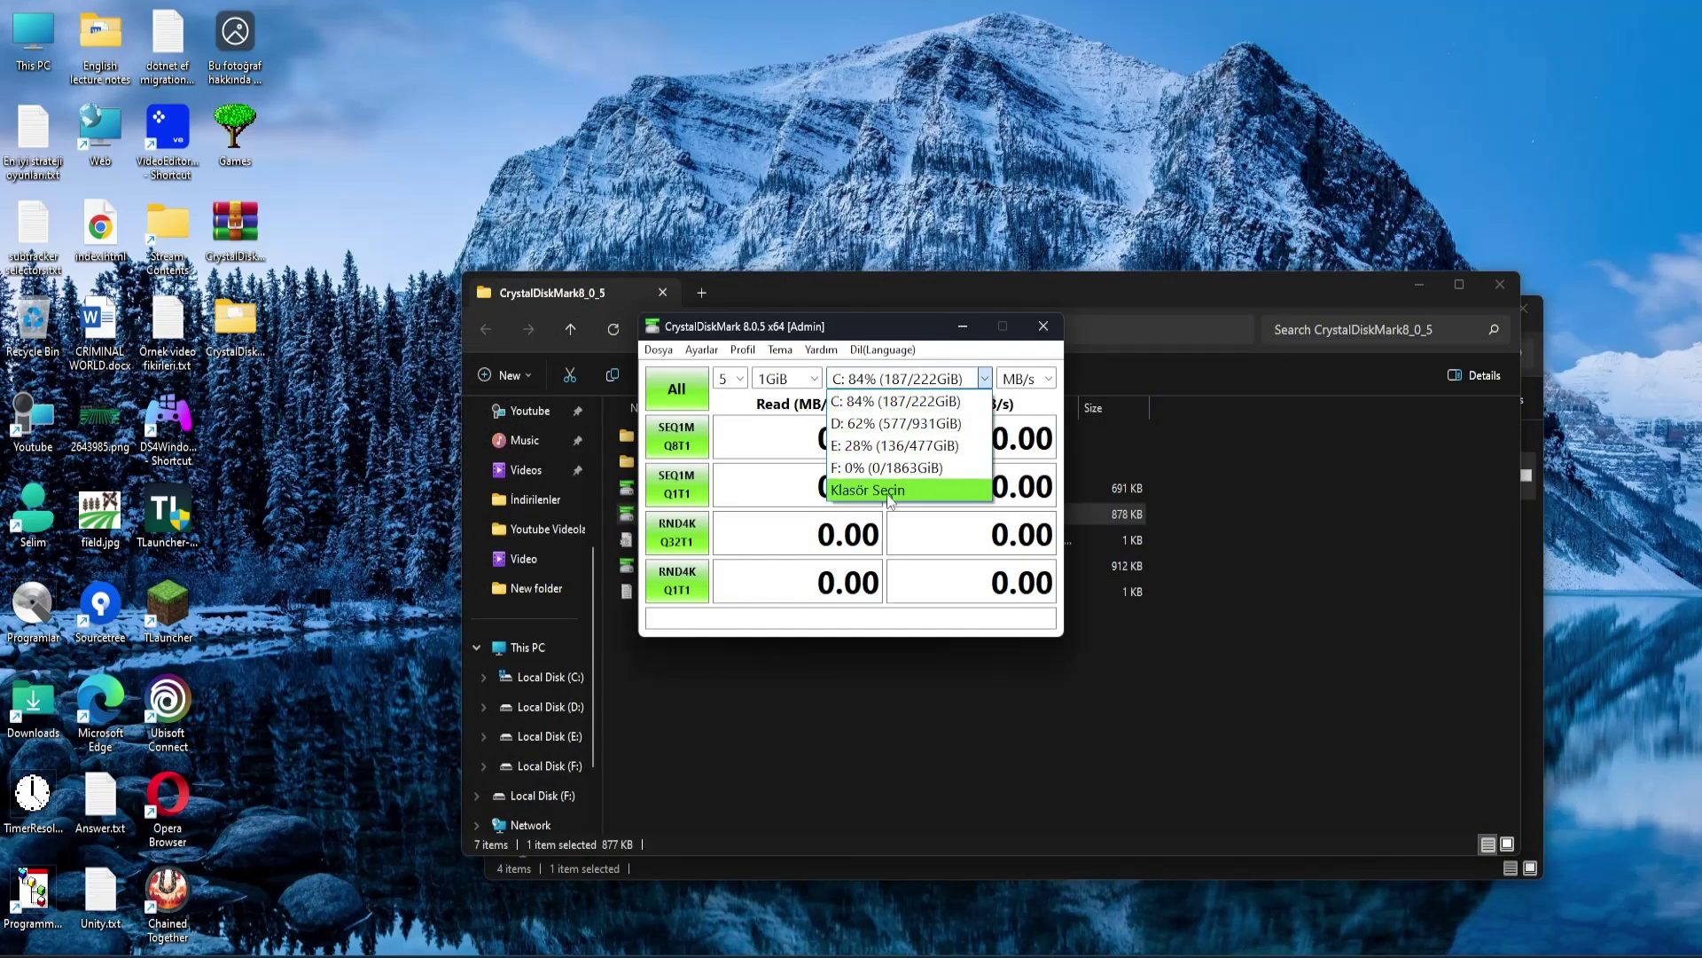
click(887, 467)
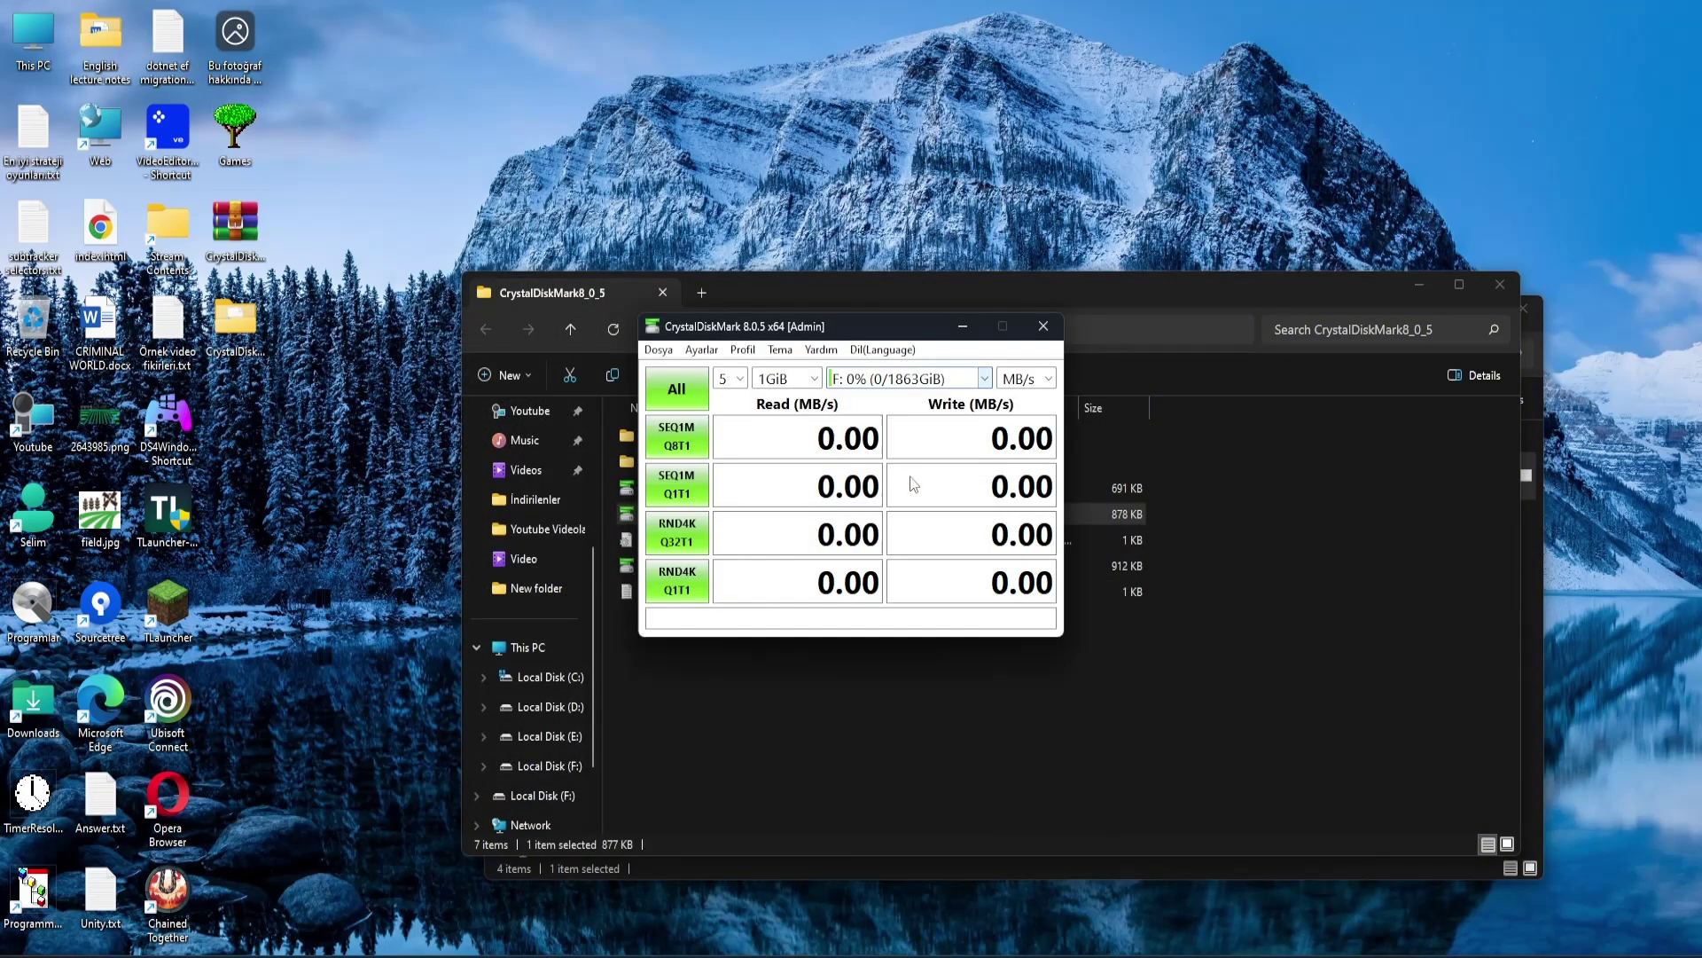
click(685, 403)
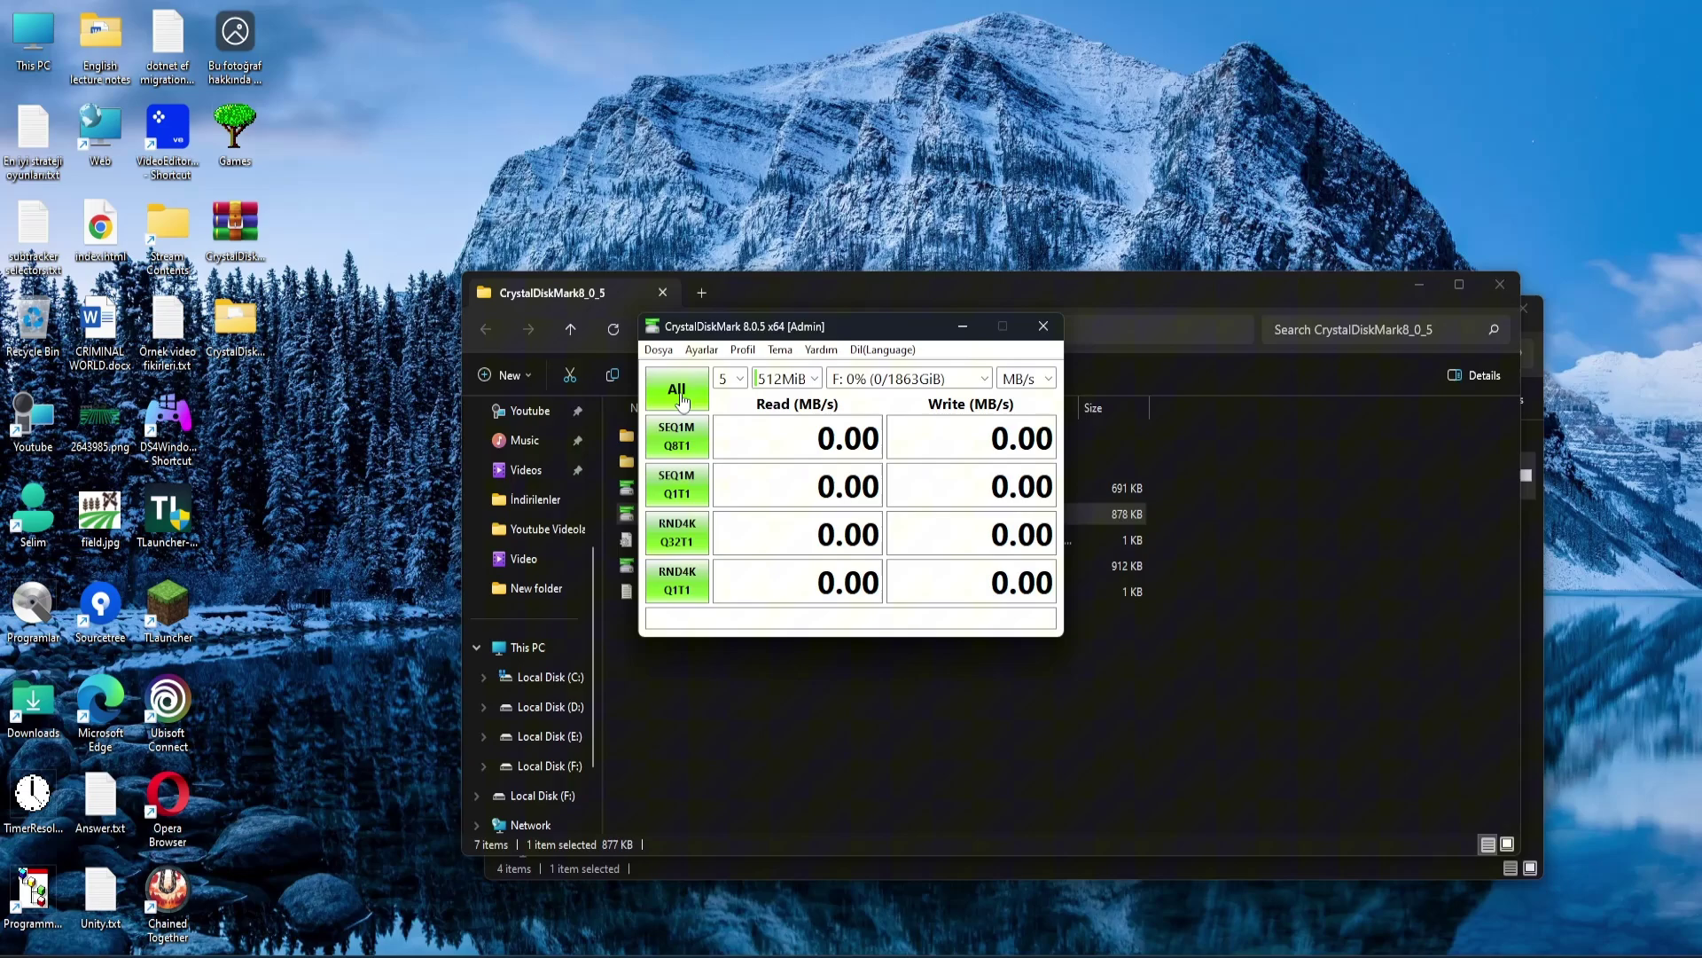
- Look through the test count options and switch the benchmark target to drive E:
click(740, 382)
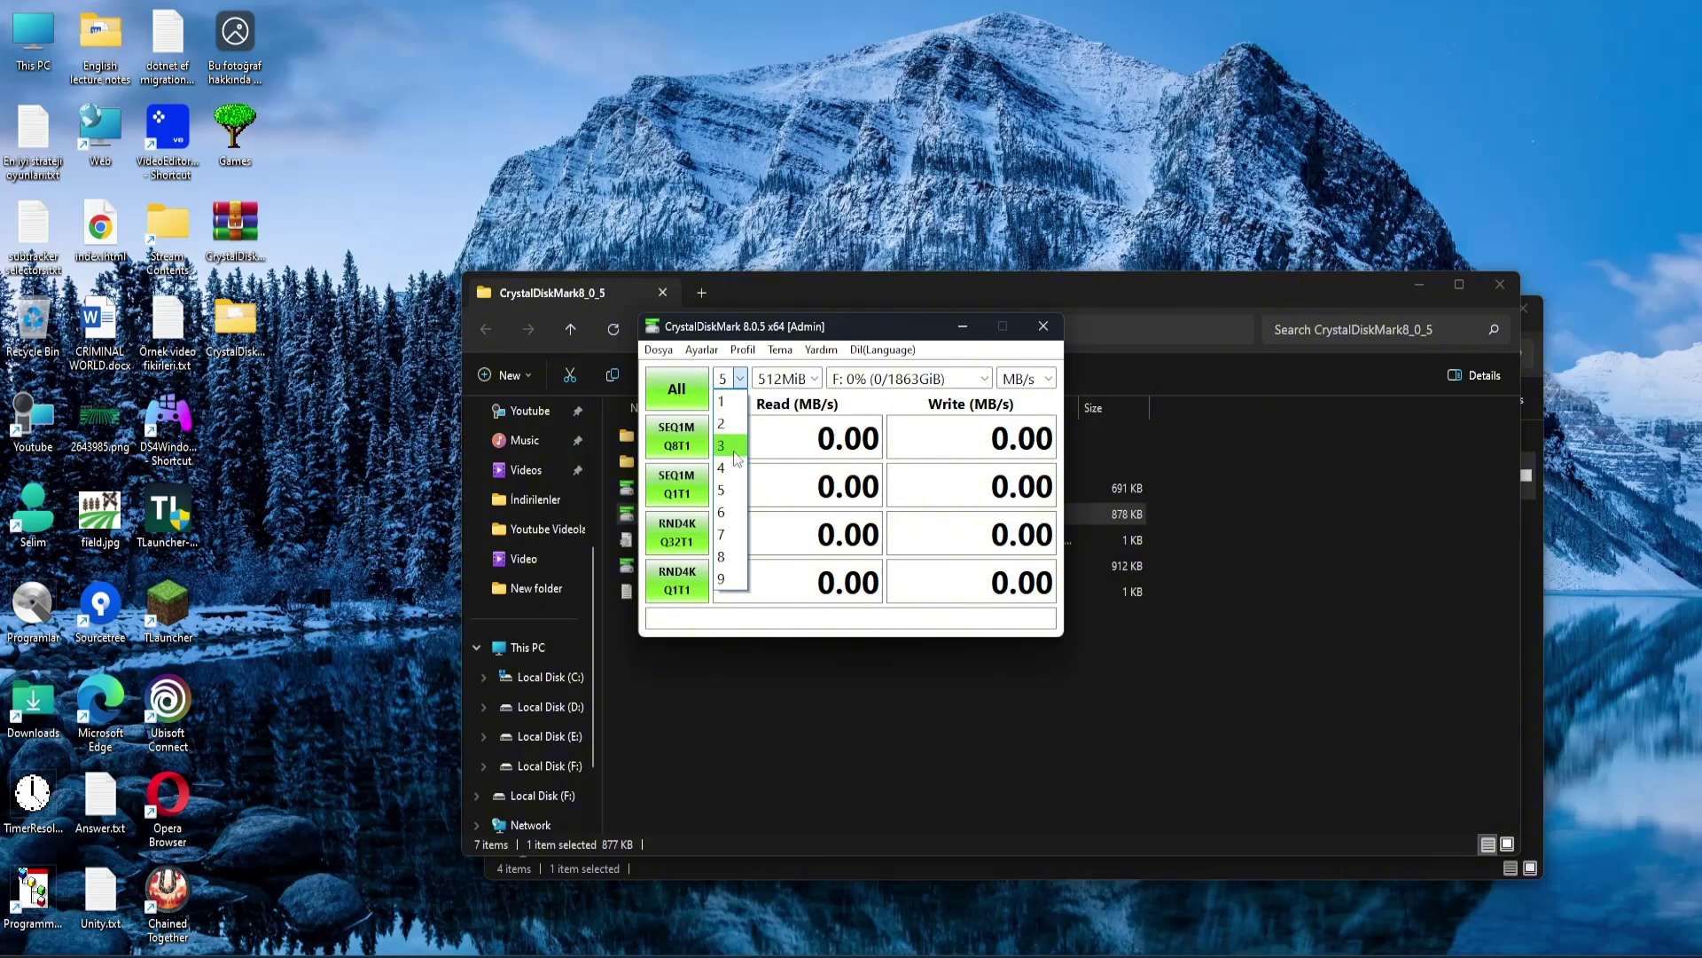
click(741, 379)
click(742, 382)
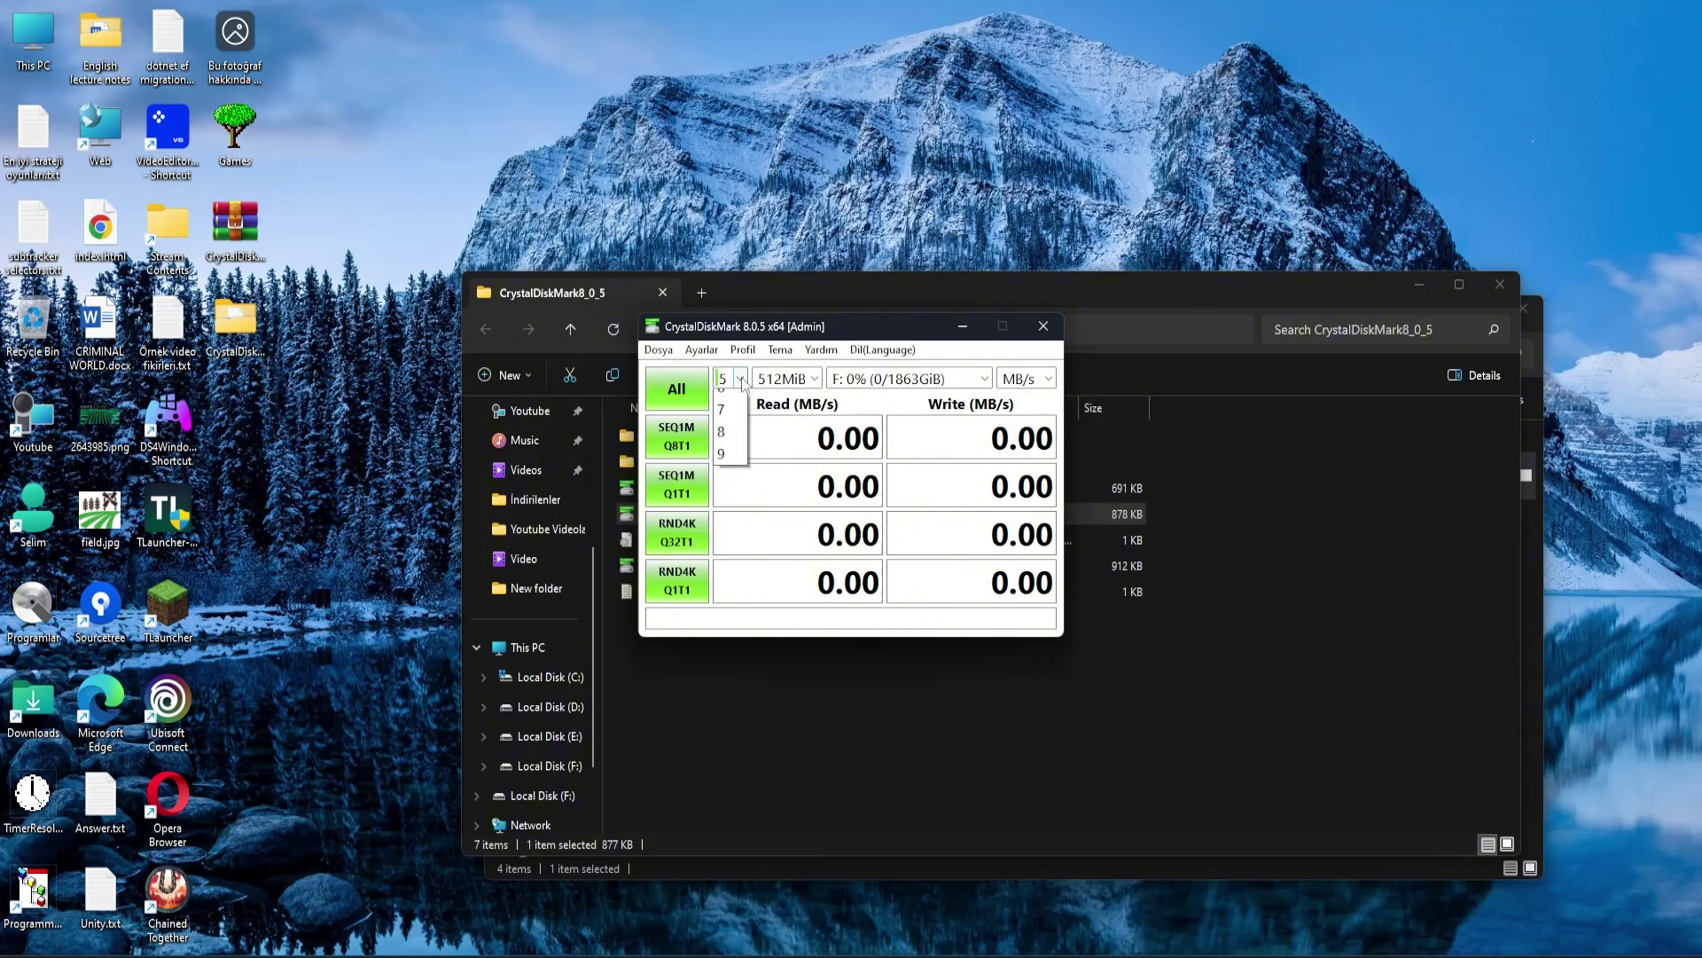
click(906, 390)
click(908, 381)
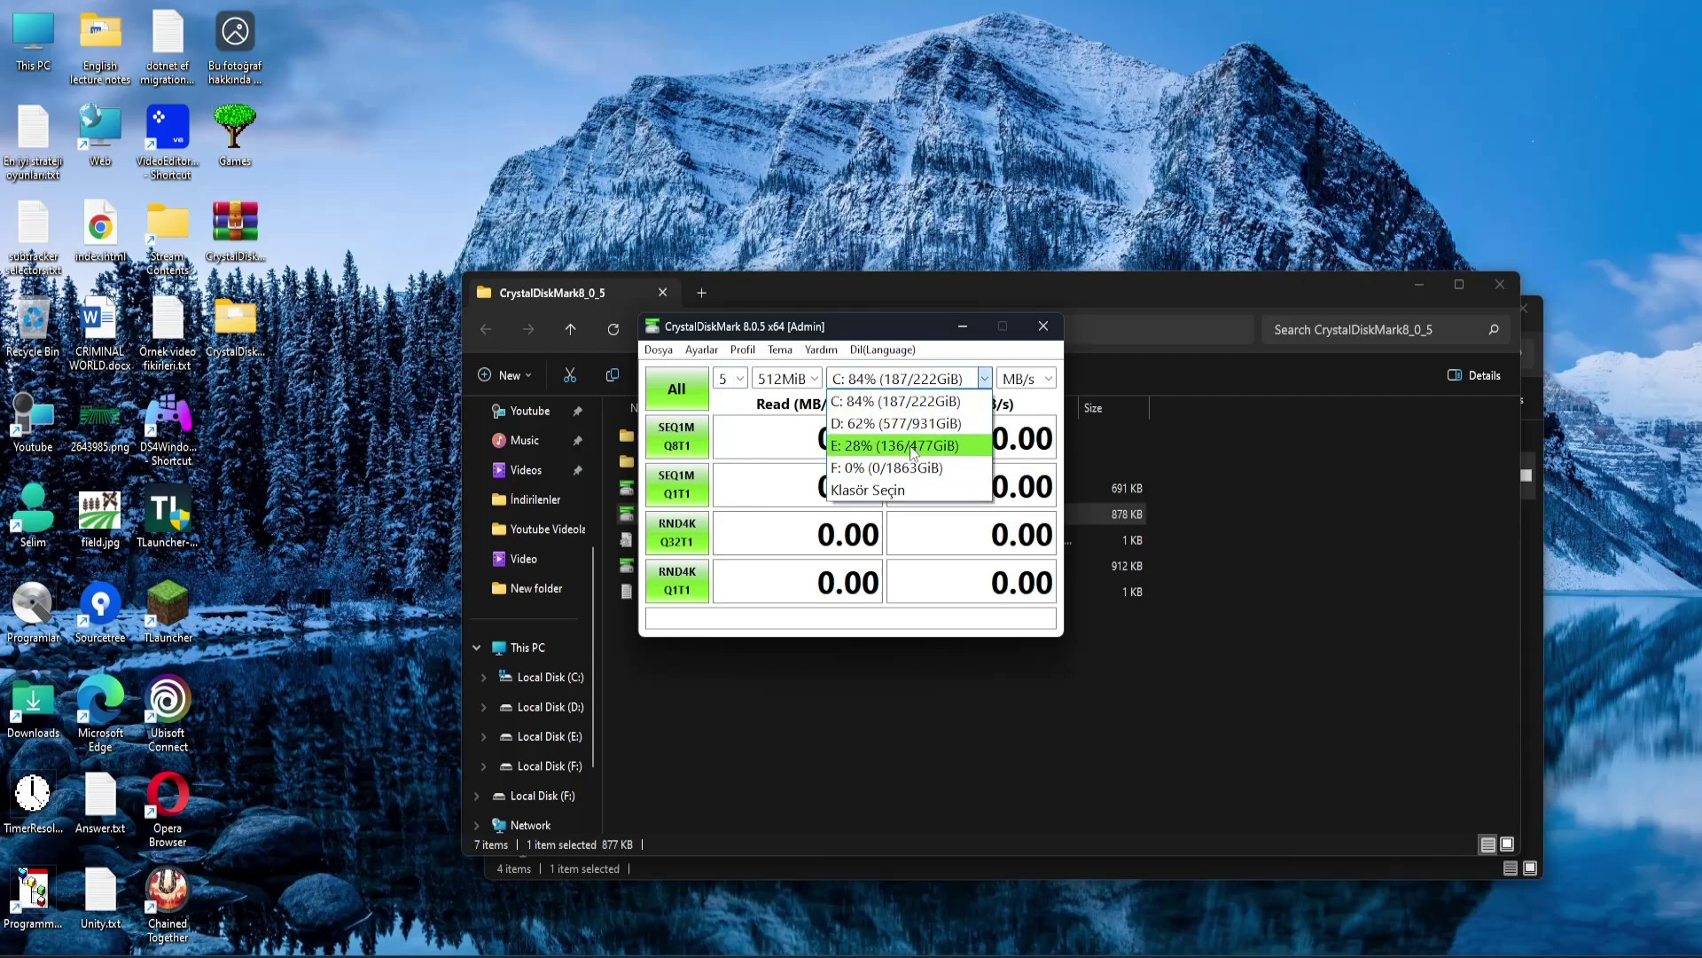
click(908, 447)
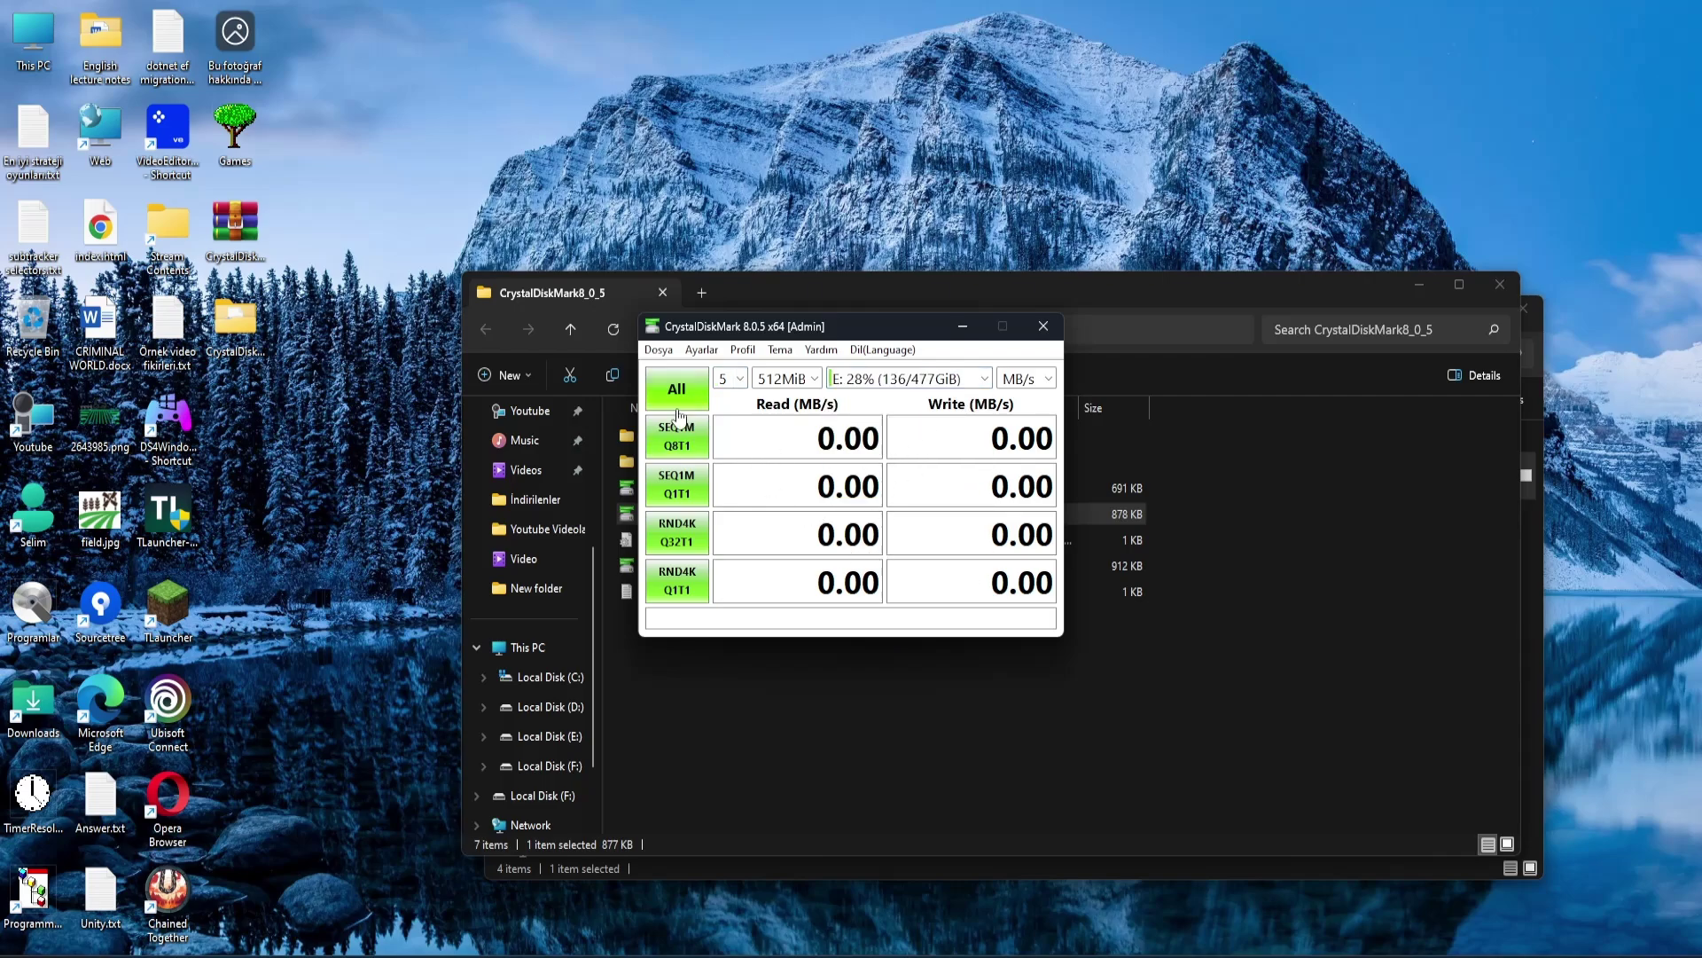
- Set the test size to 1GiB and run all benchmark tests on drive E:
click(794, 379)
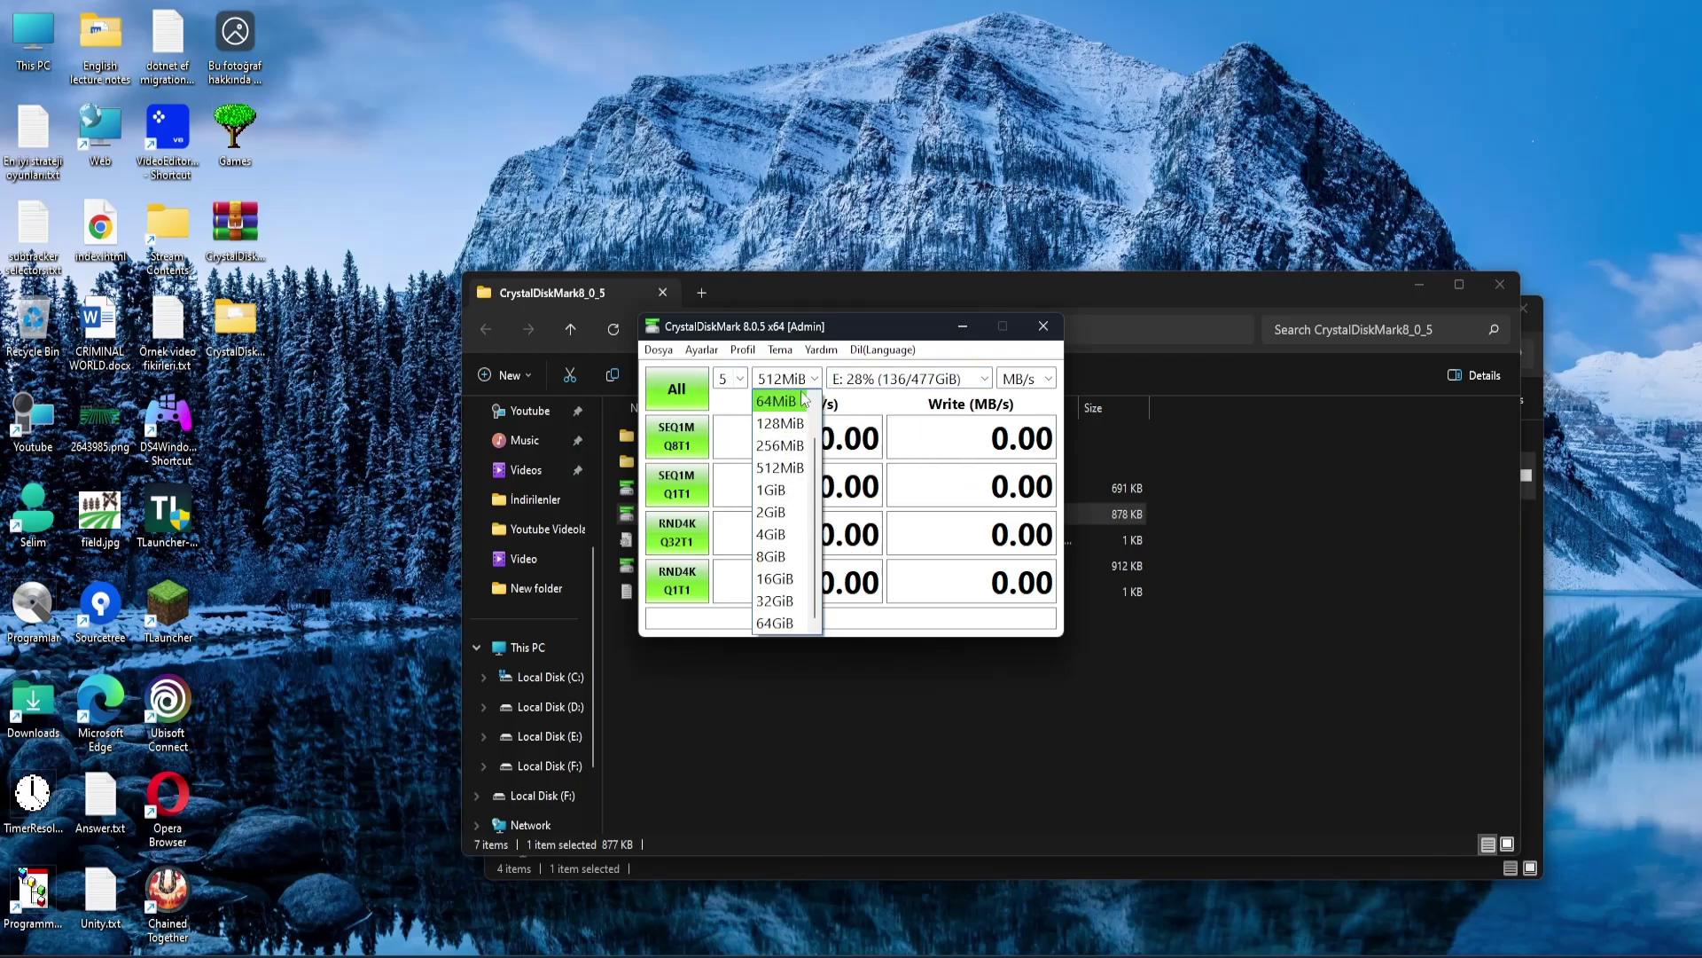
click(783, 489)
click(676, 388)
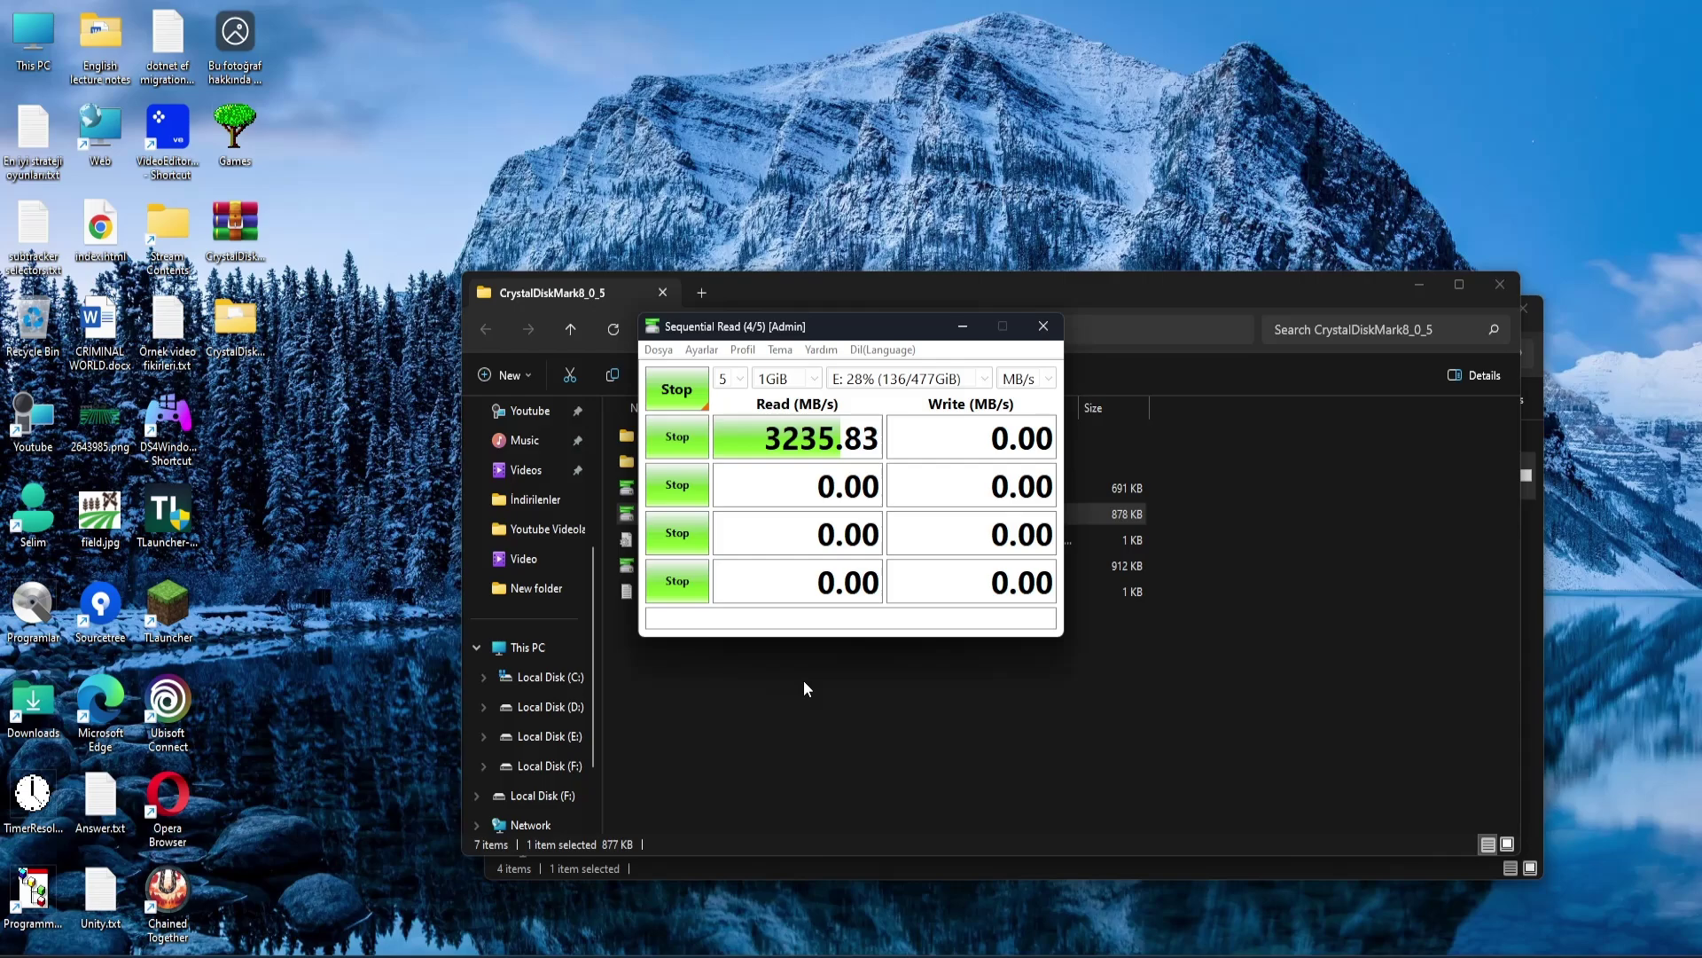
- Stop the full benchmark run and start only the SEQ1M Q8T1 test
click(694, 493)
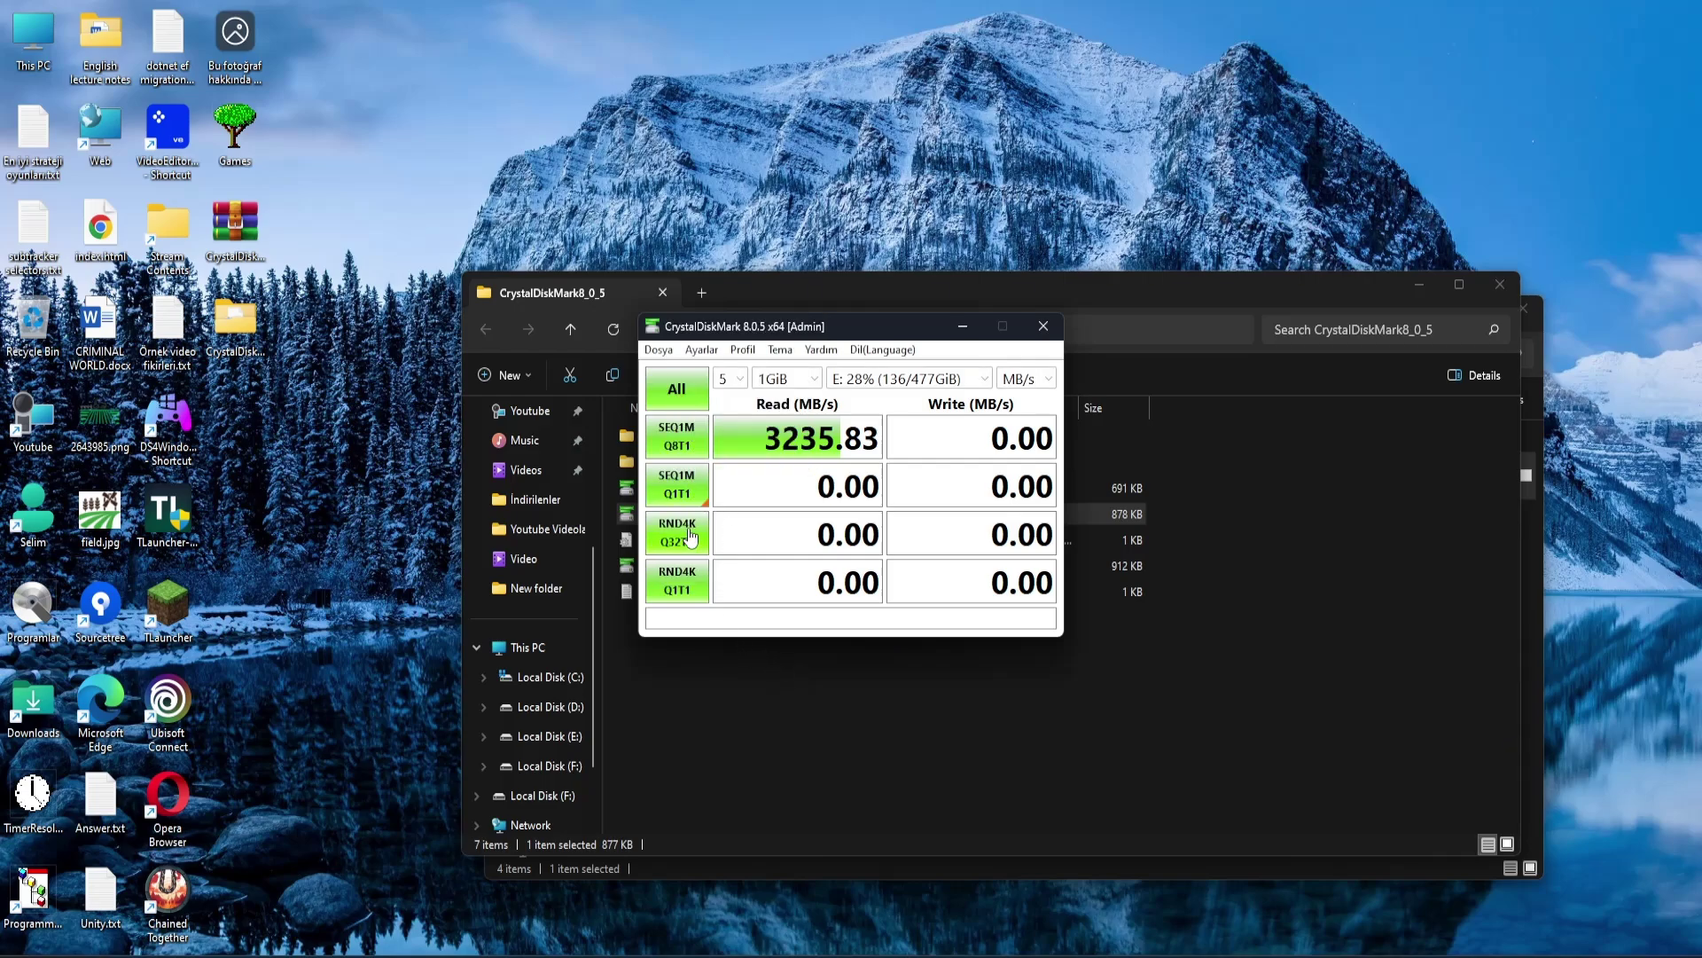
click(700, 456)
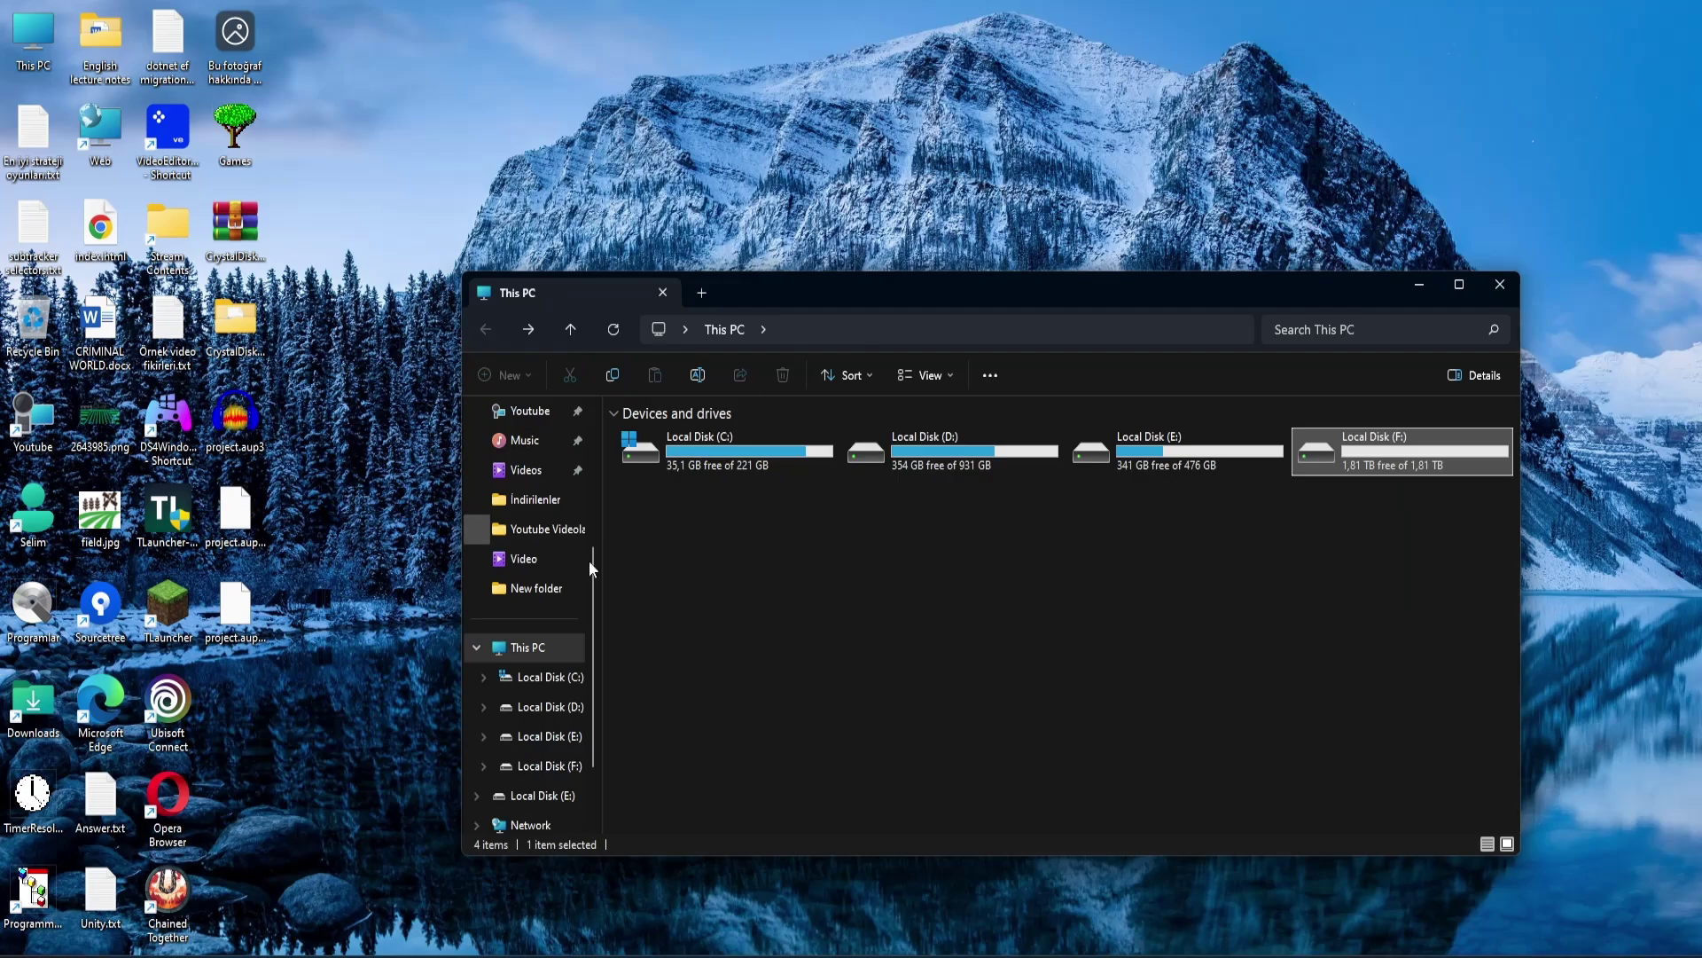
key(super)
text(dis)
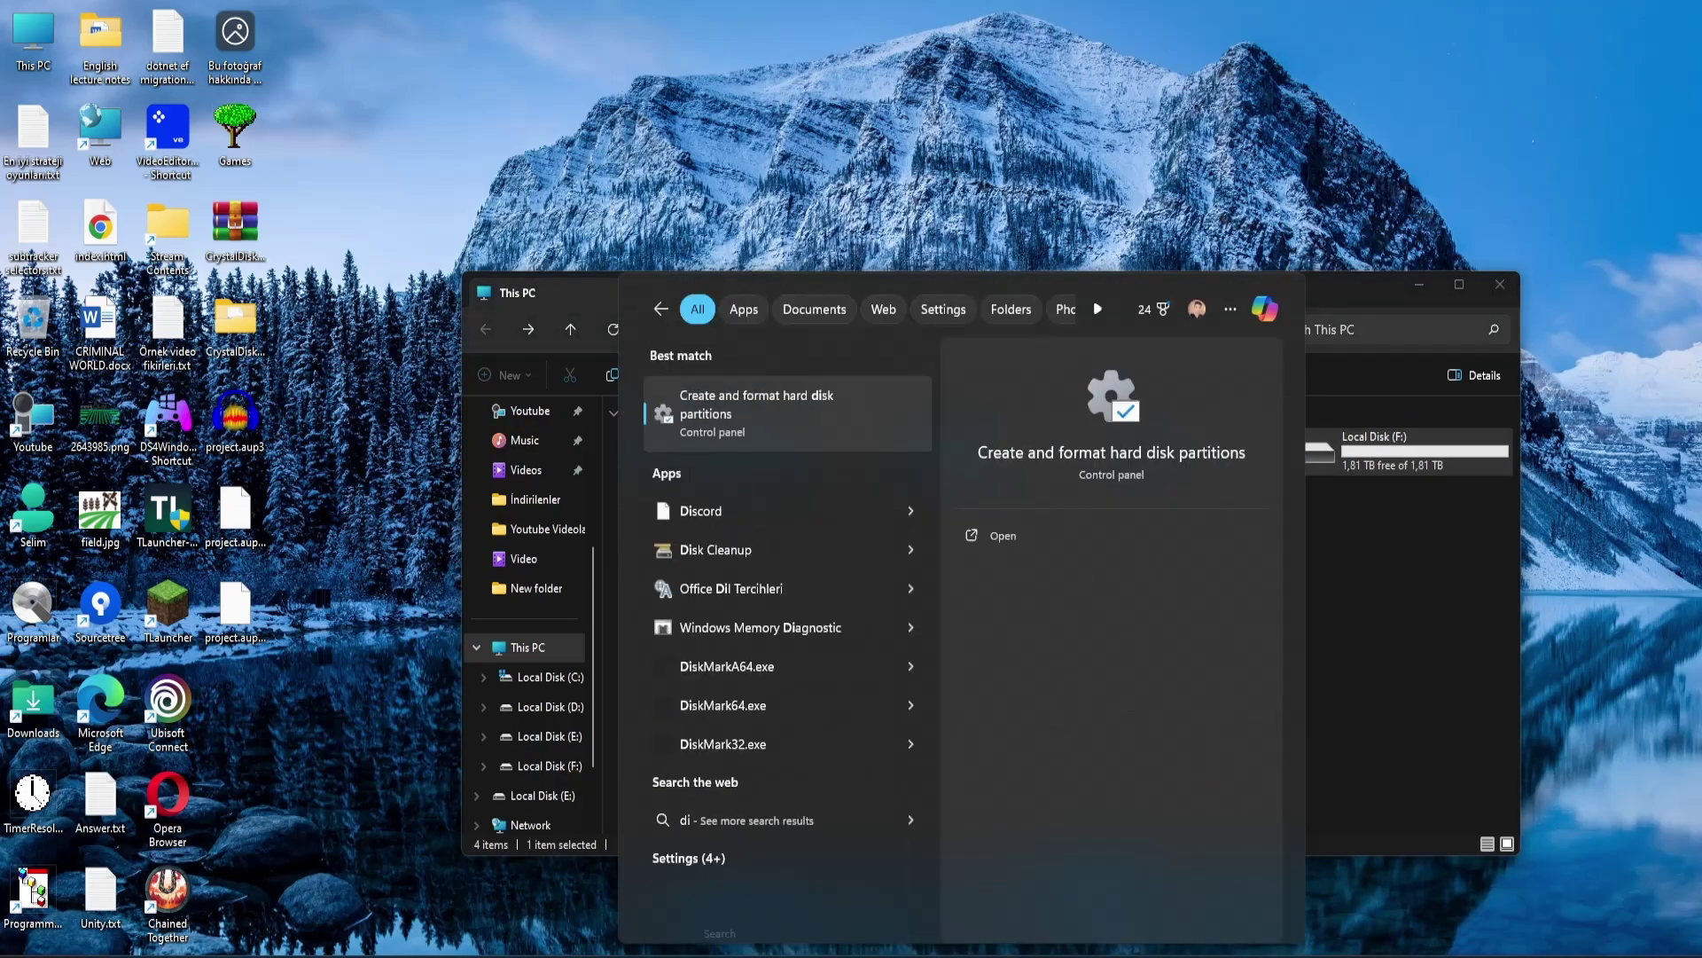
click(1451, 587)
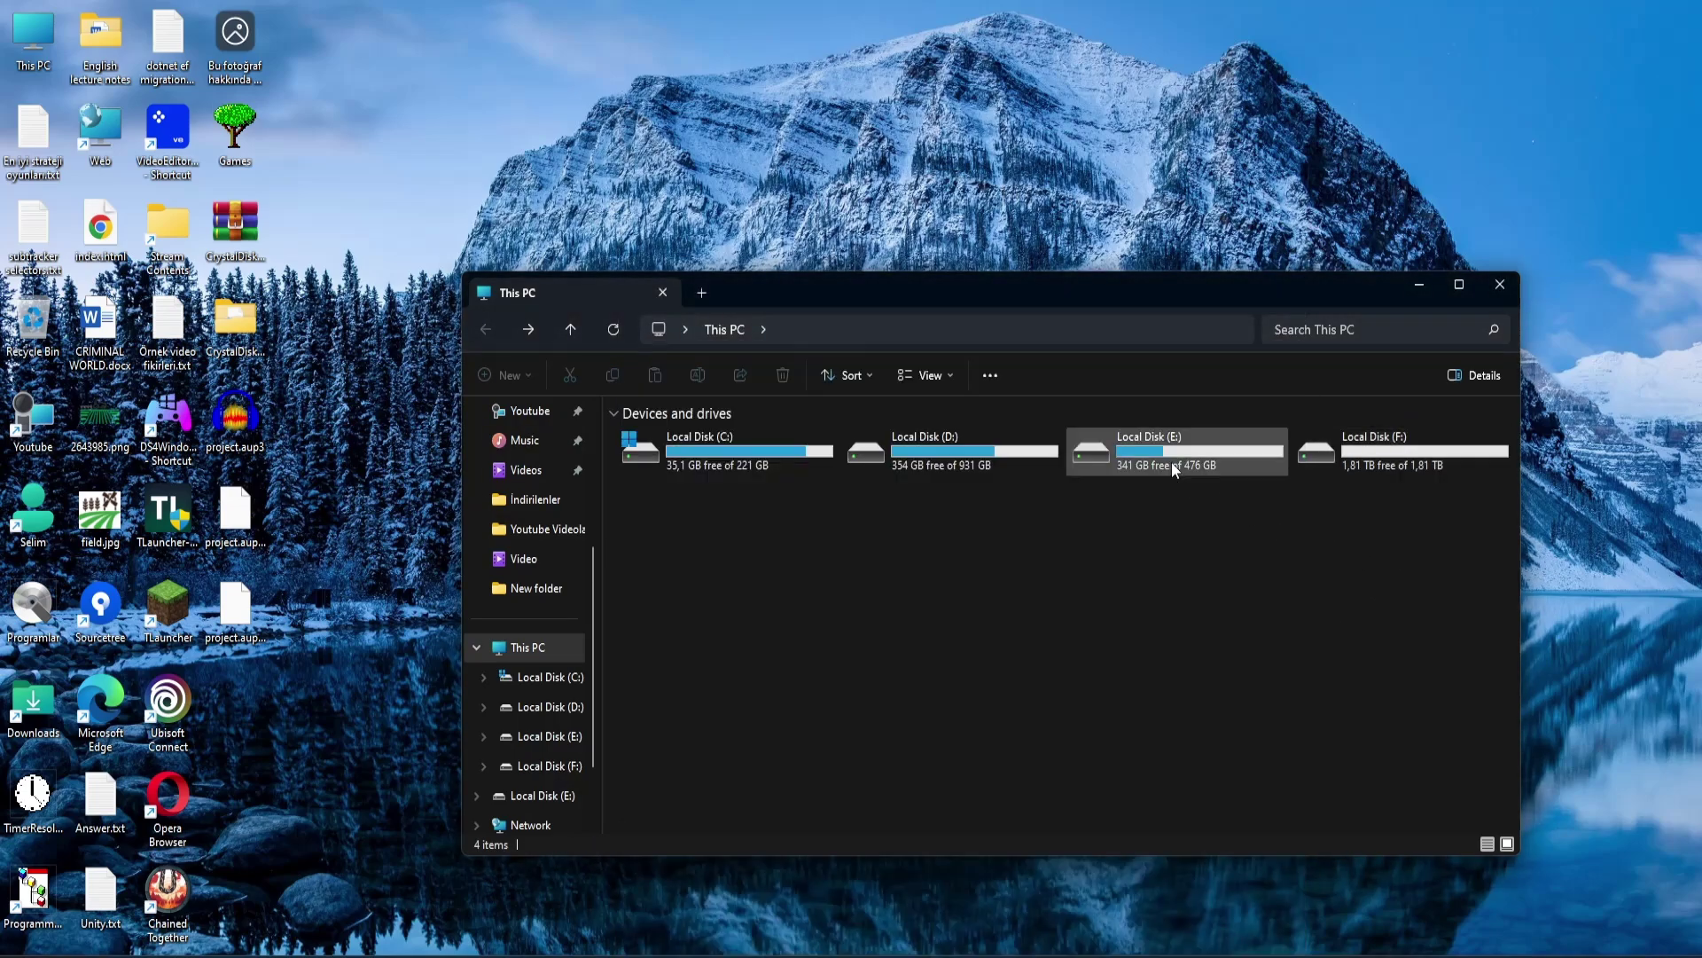
- Examine the folders on Local Disk (E:) and return to This PC
double_click(1171, 461)
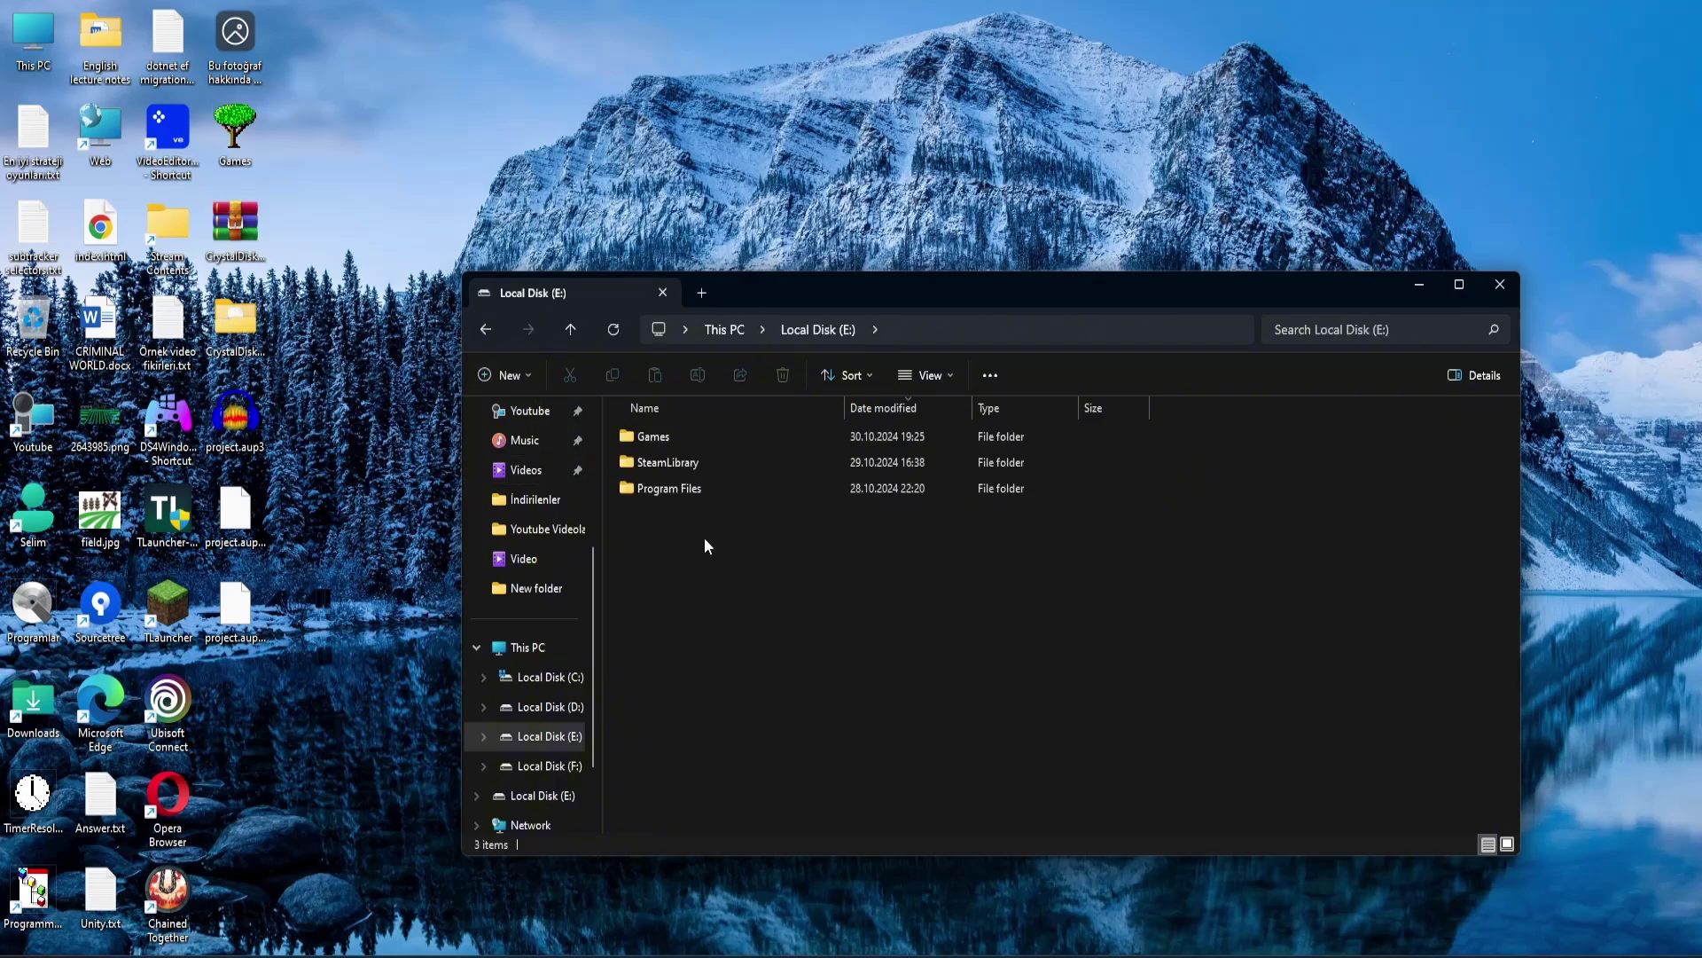
click(487, 333)
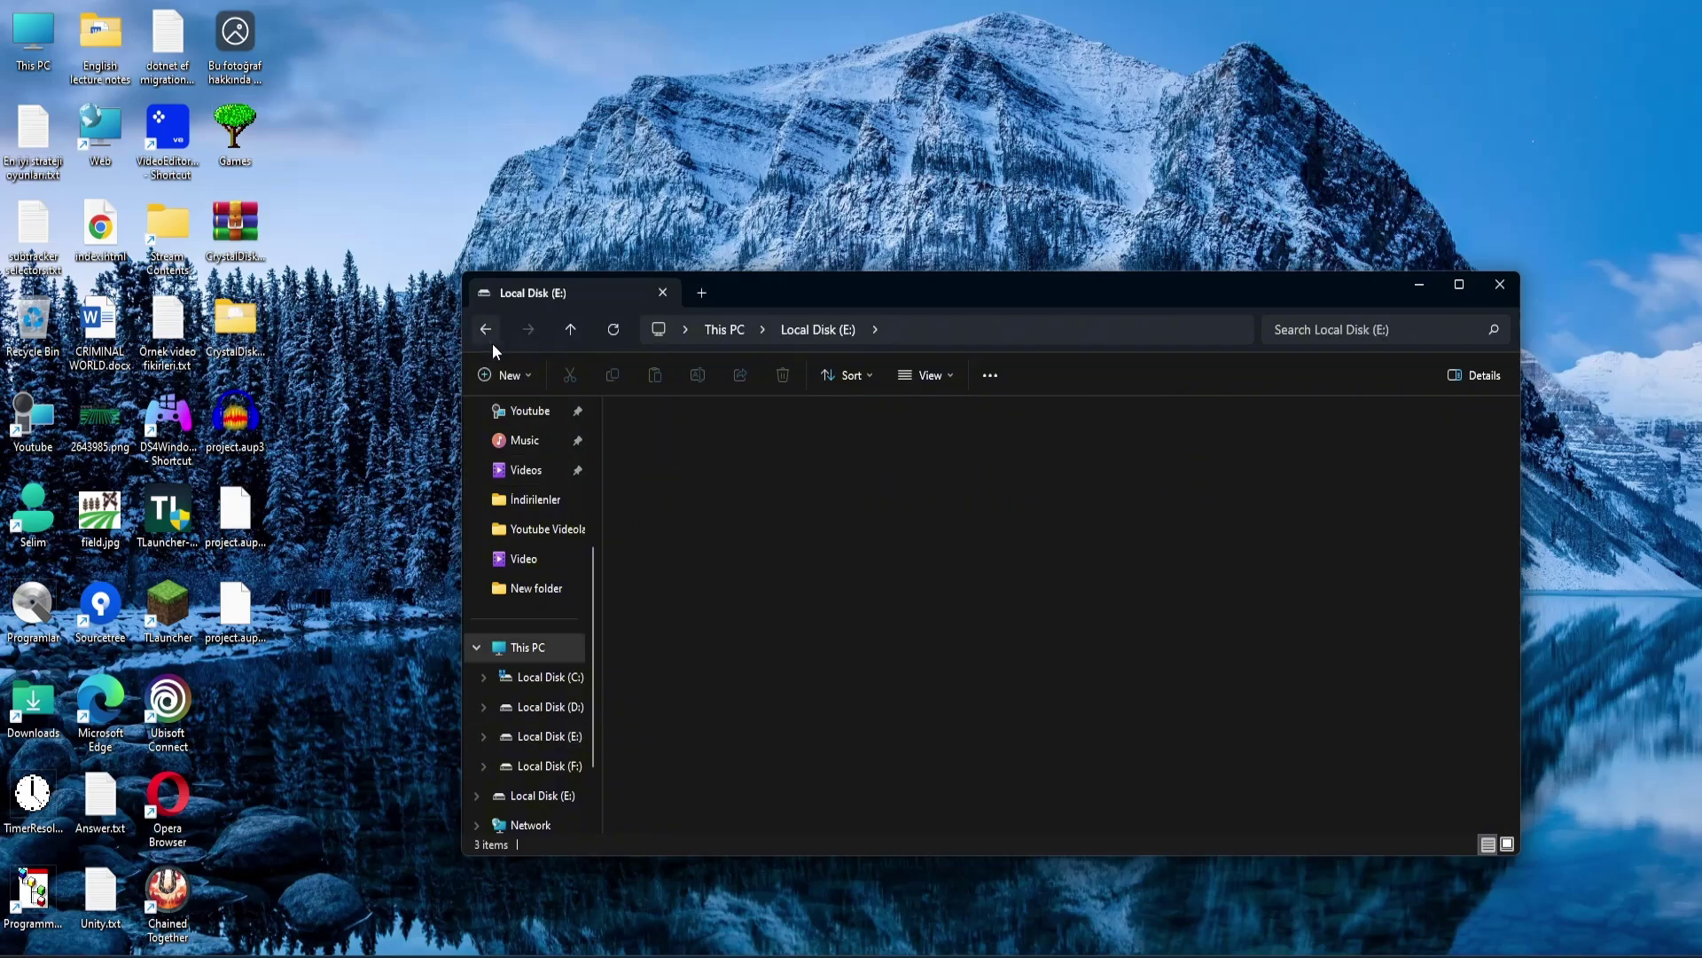
- Launch DiskMark64.exe from the CrystalDiskMark8_0_5 desktop folder and run the SEQ1M Q8T1 test on drive F:
double_click(234, 317)
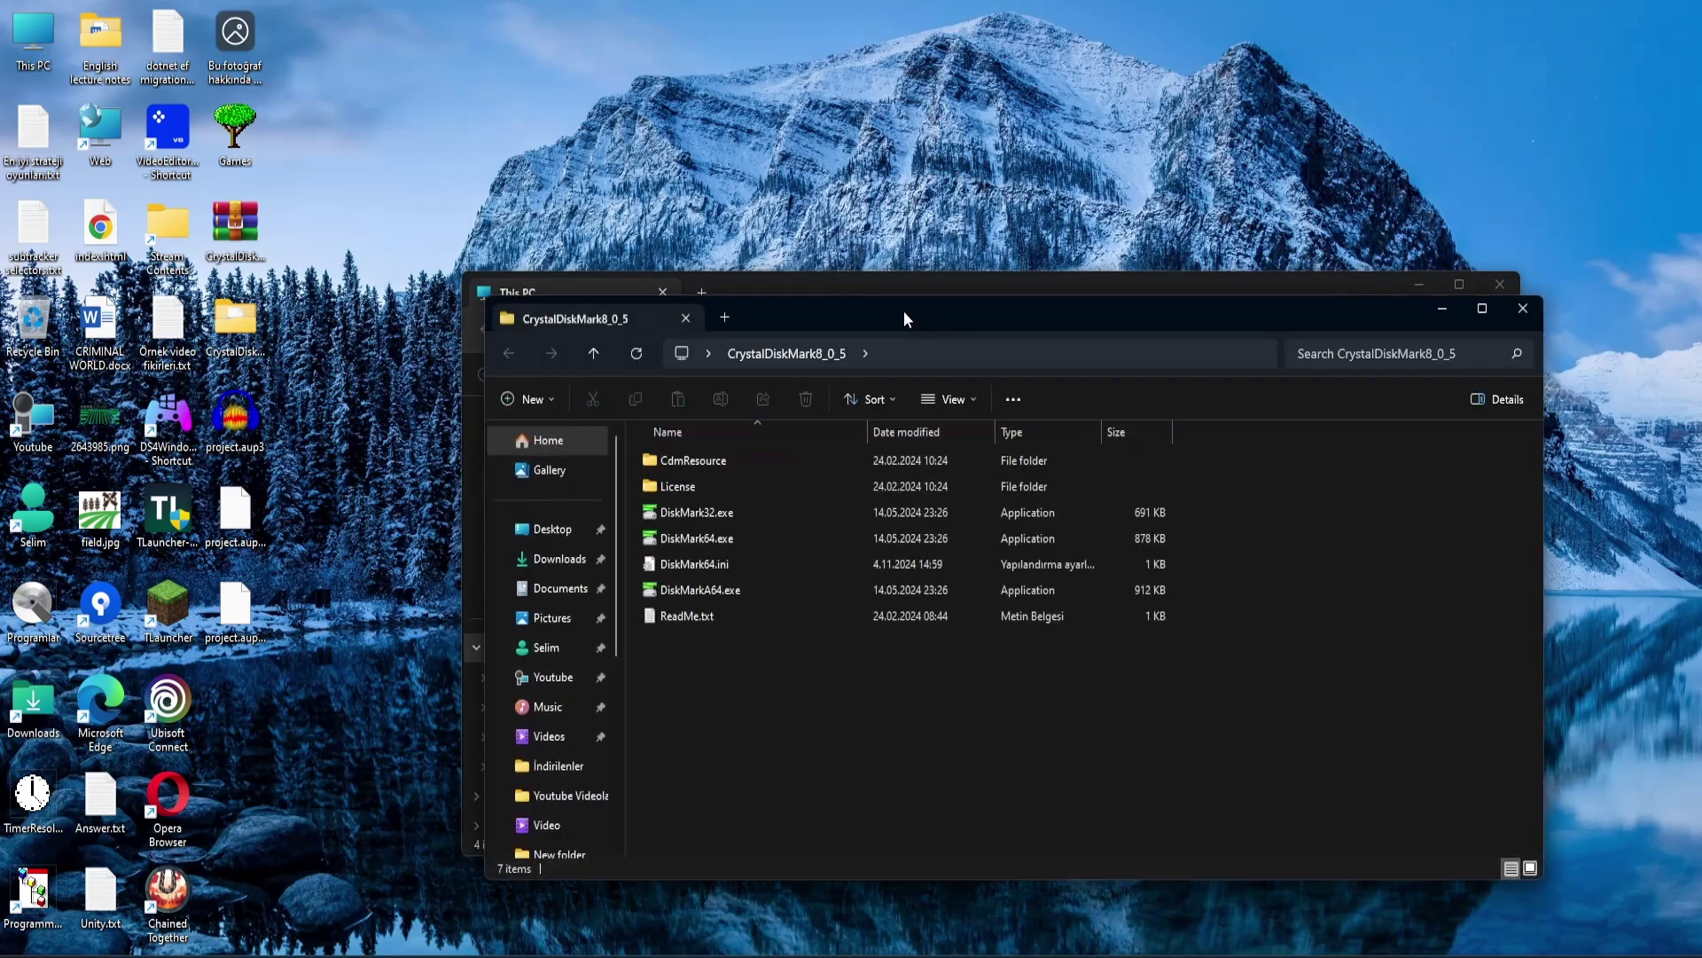
drag(830, 305, 456, 408)
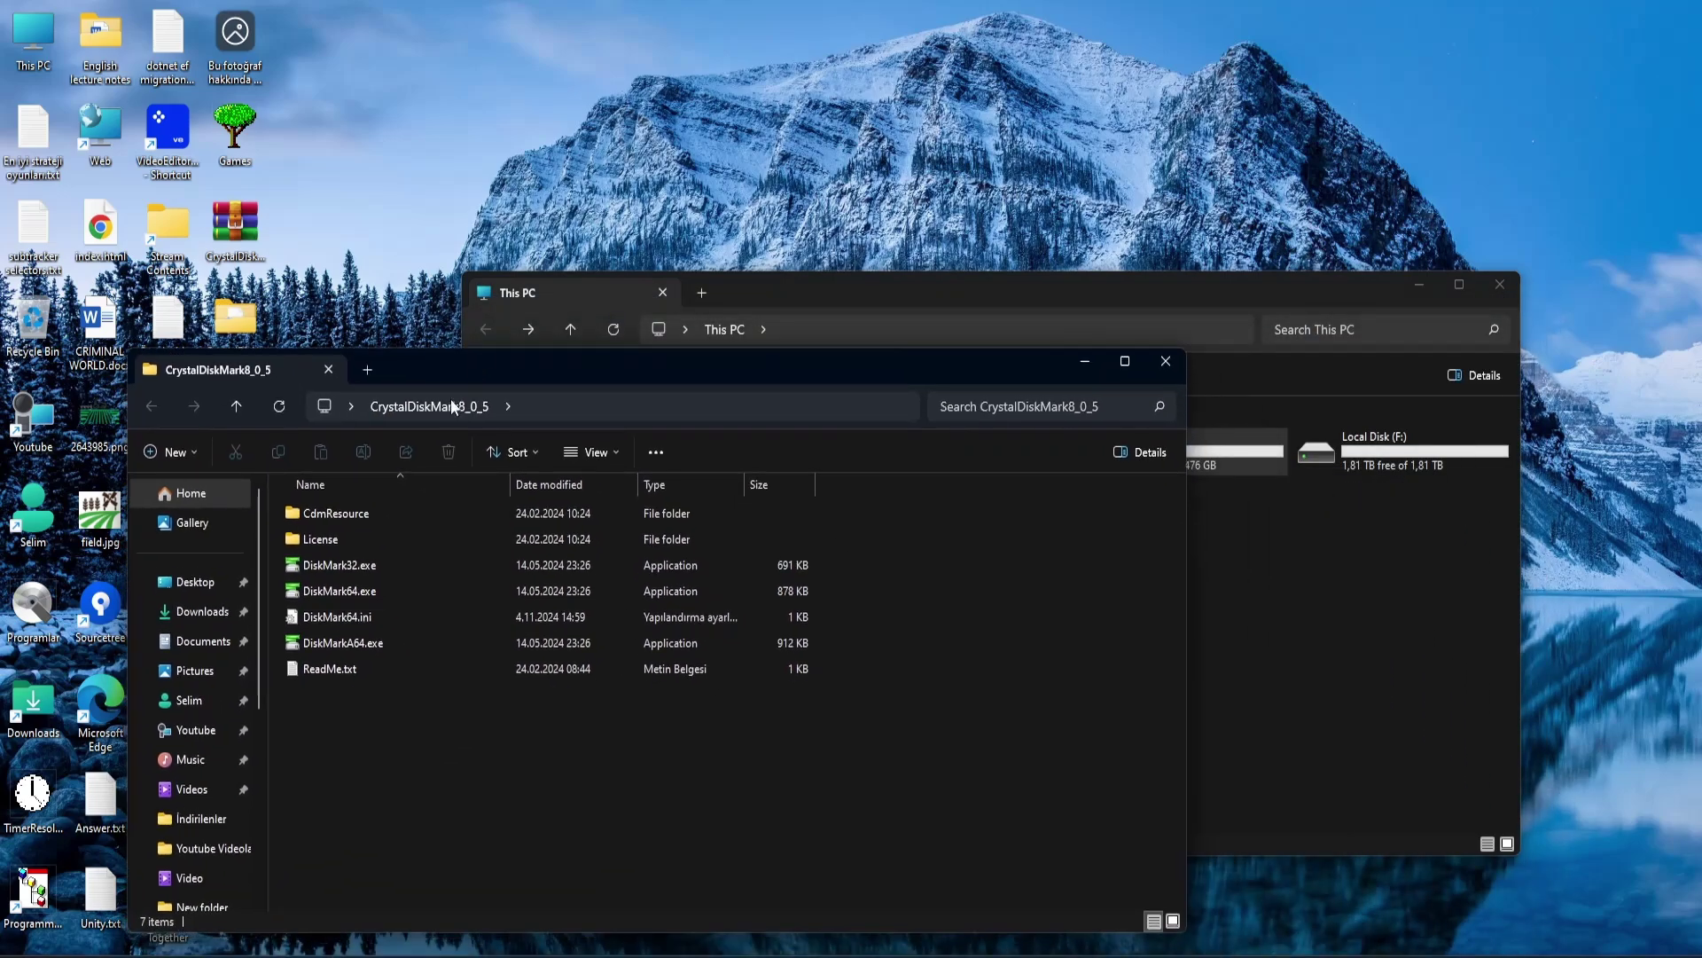
double_click(385, 590)
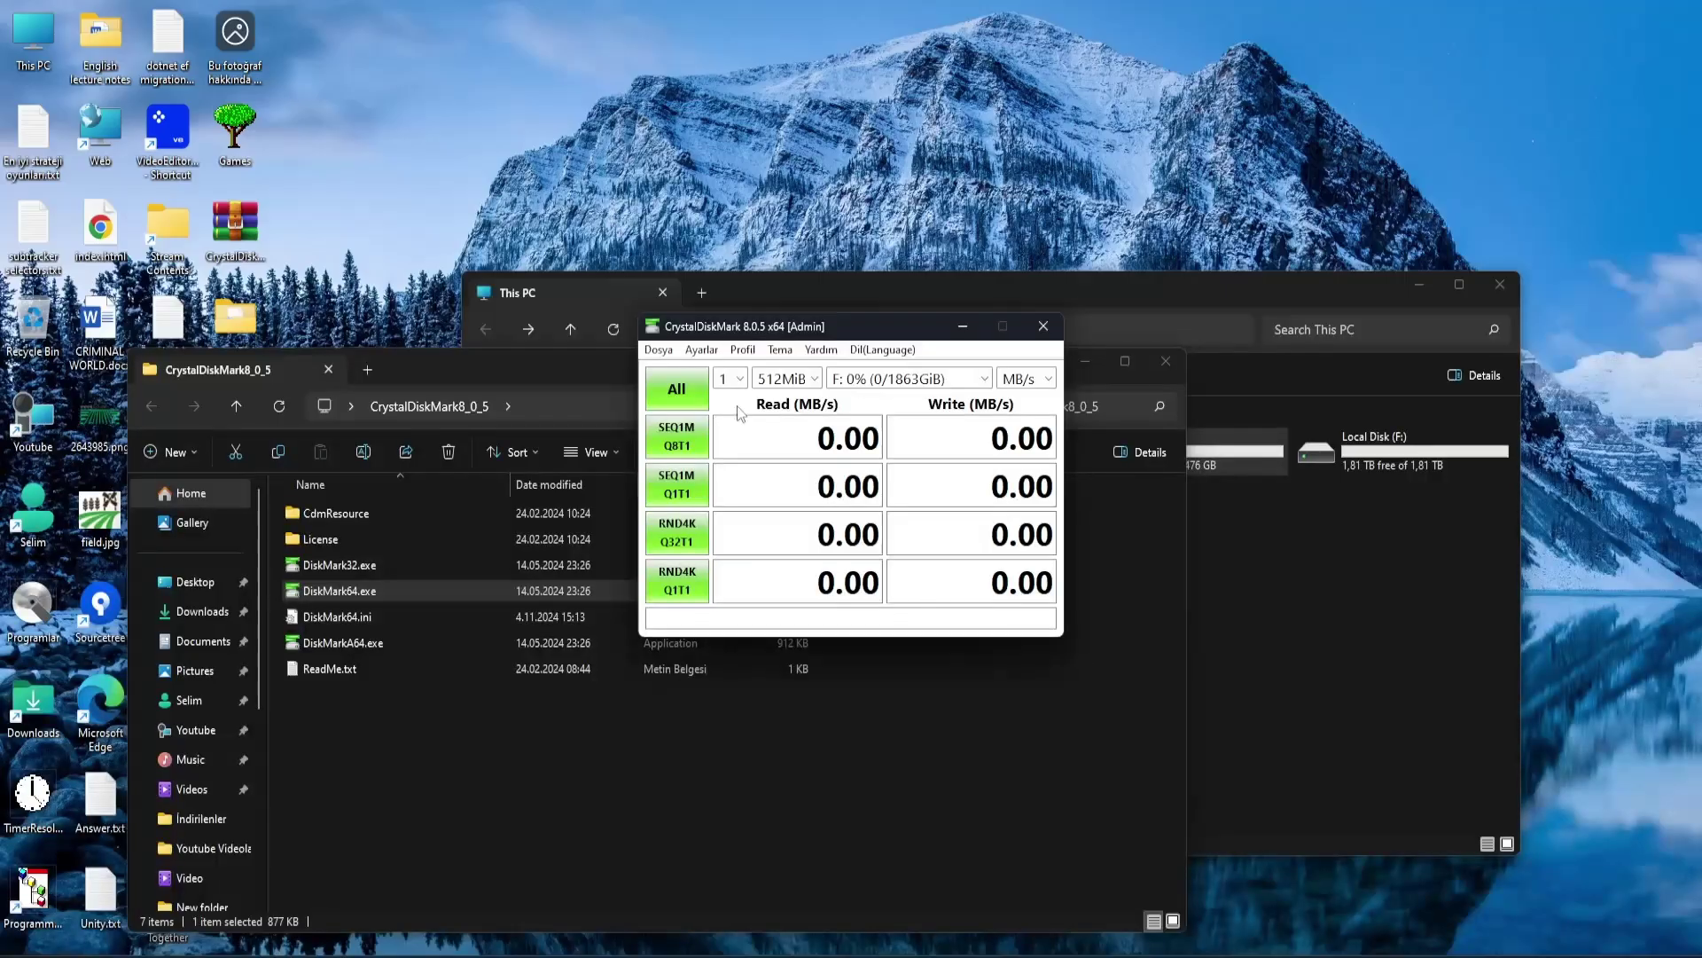
click(683, 443)
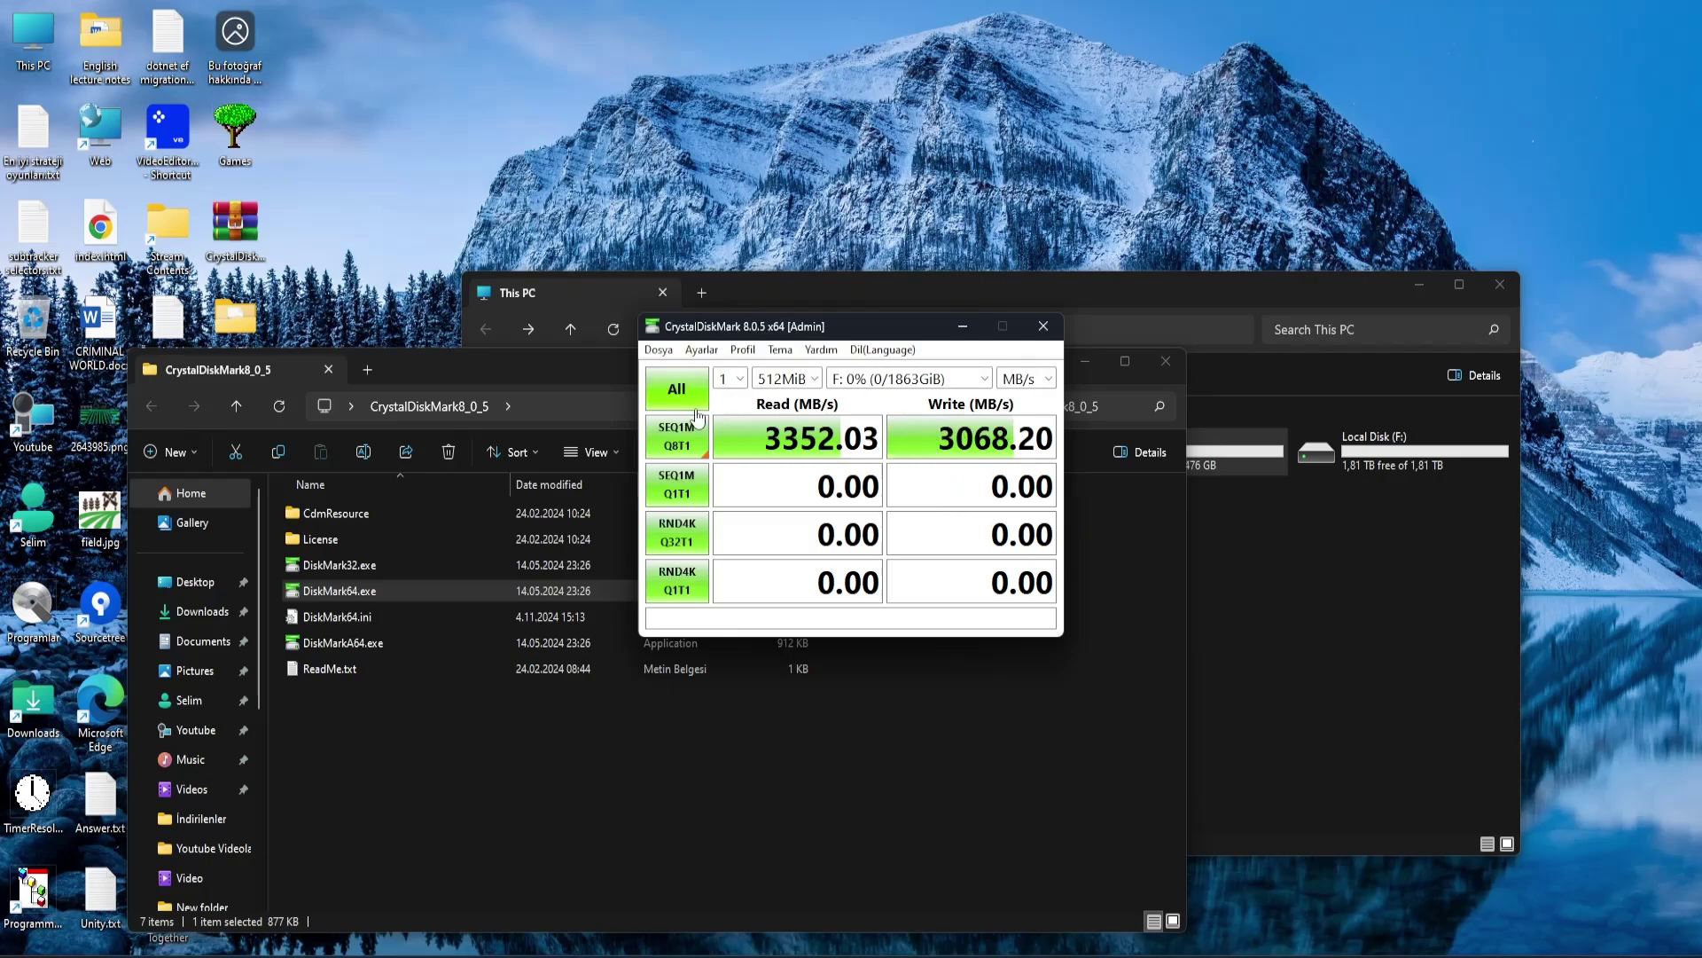
- Stop the repeated run on drive F:, switch the benchmark target to drive E:, and run the SEQ1M Q8T1 test
click(696, 455)
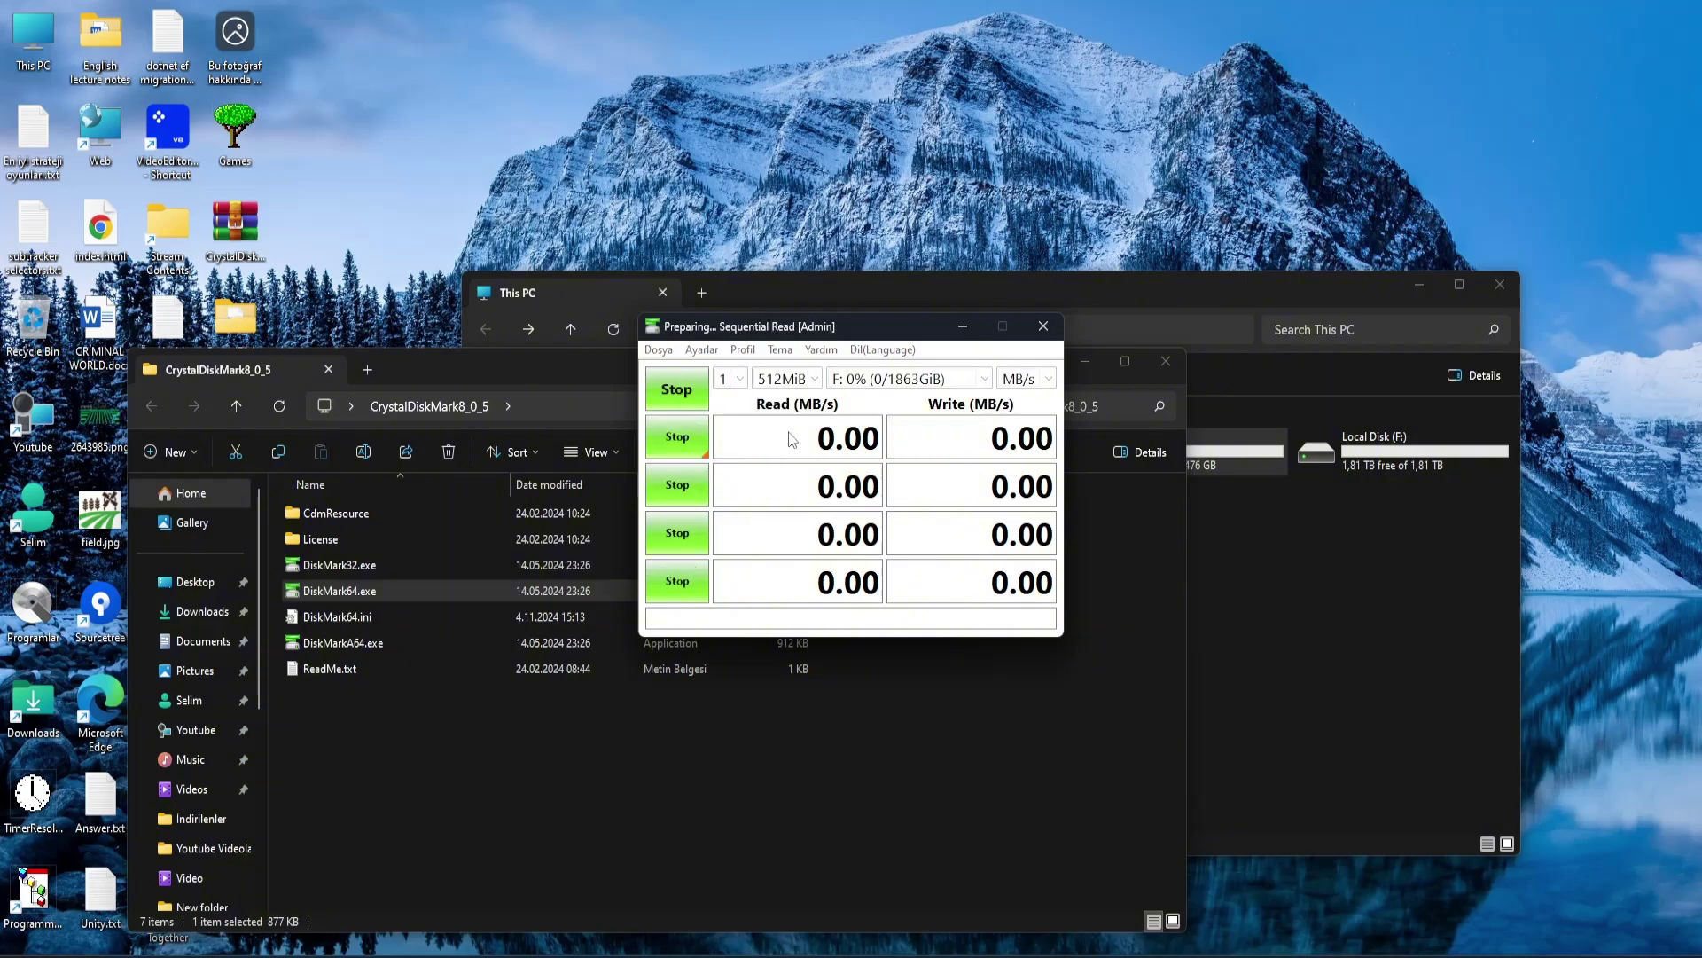
click(705, 434)
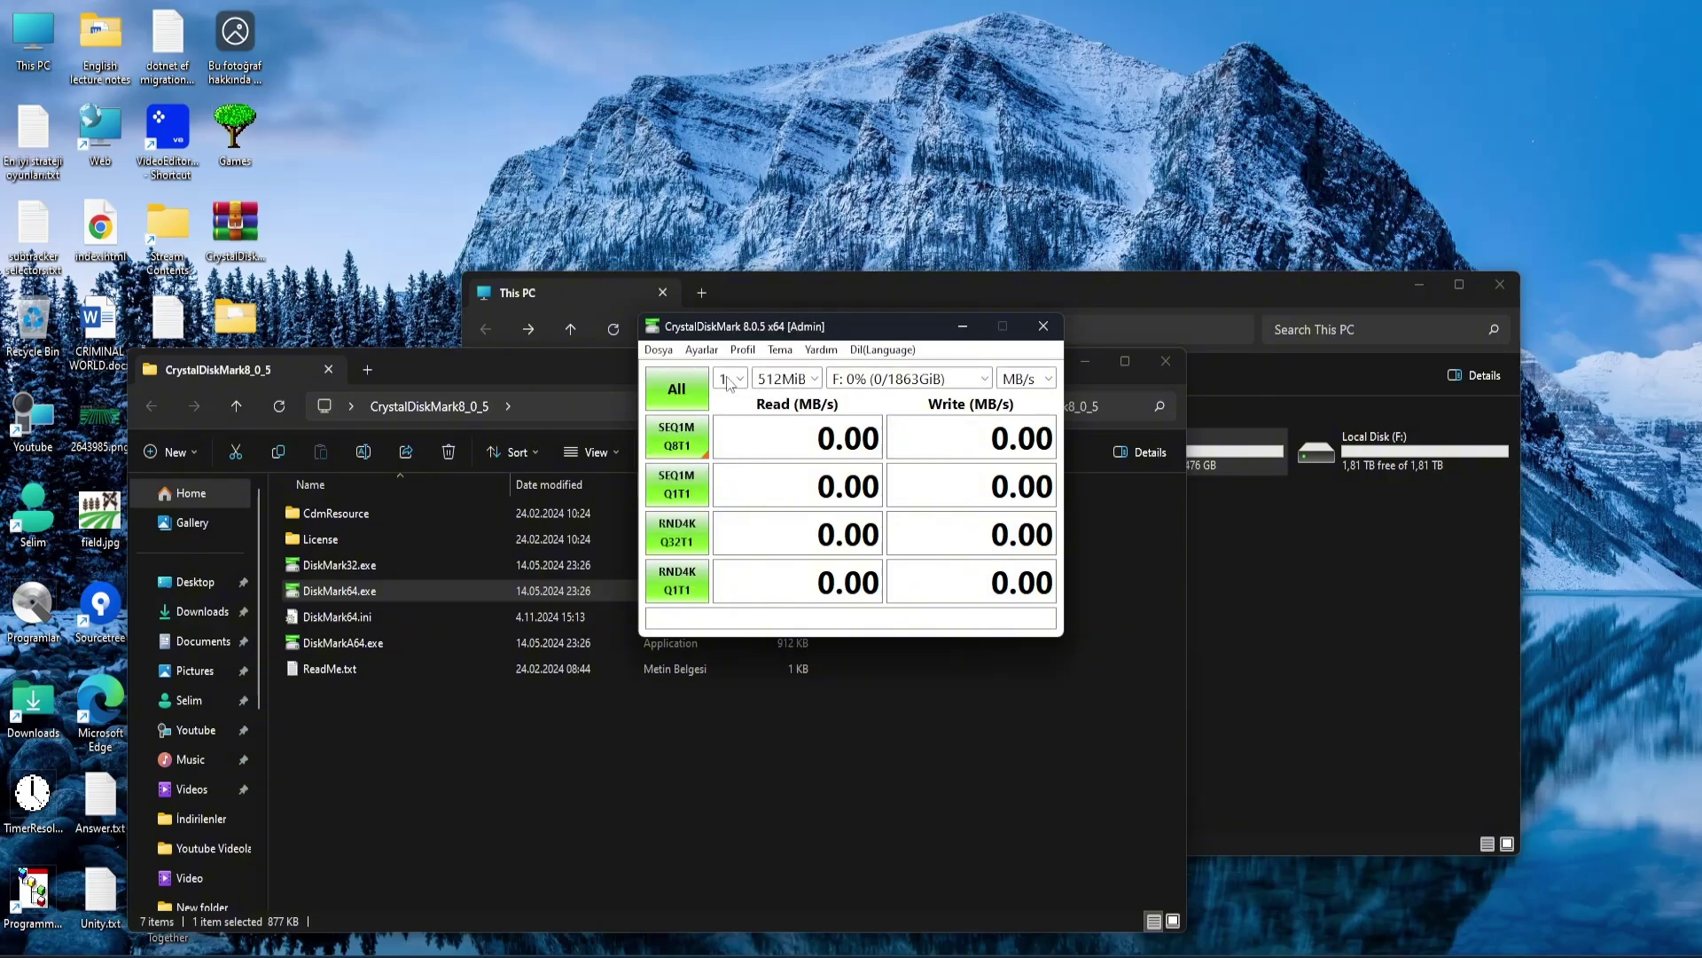
click(919, 381)
click(889, 447)
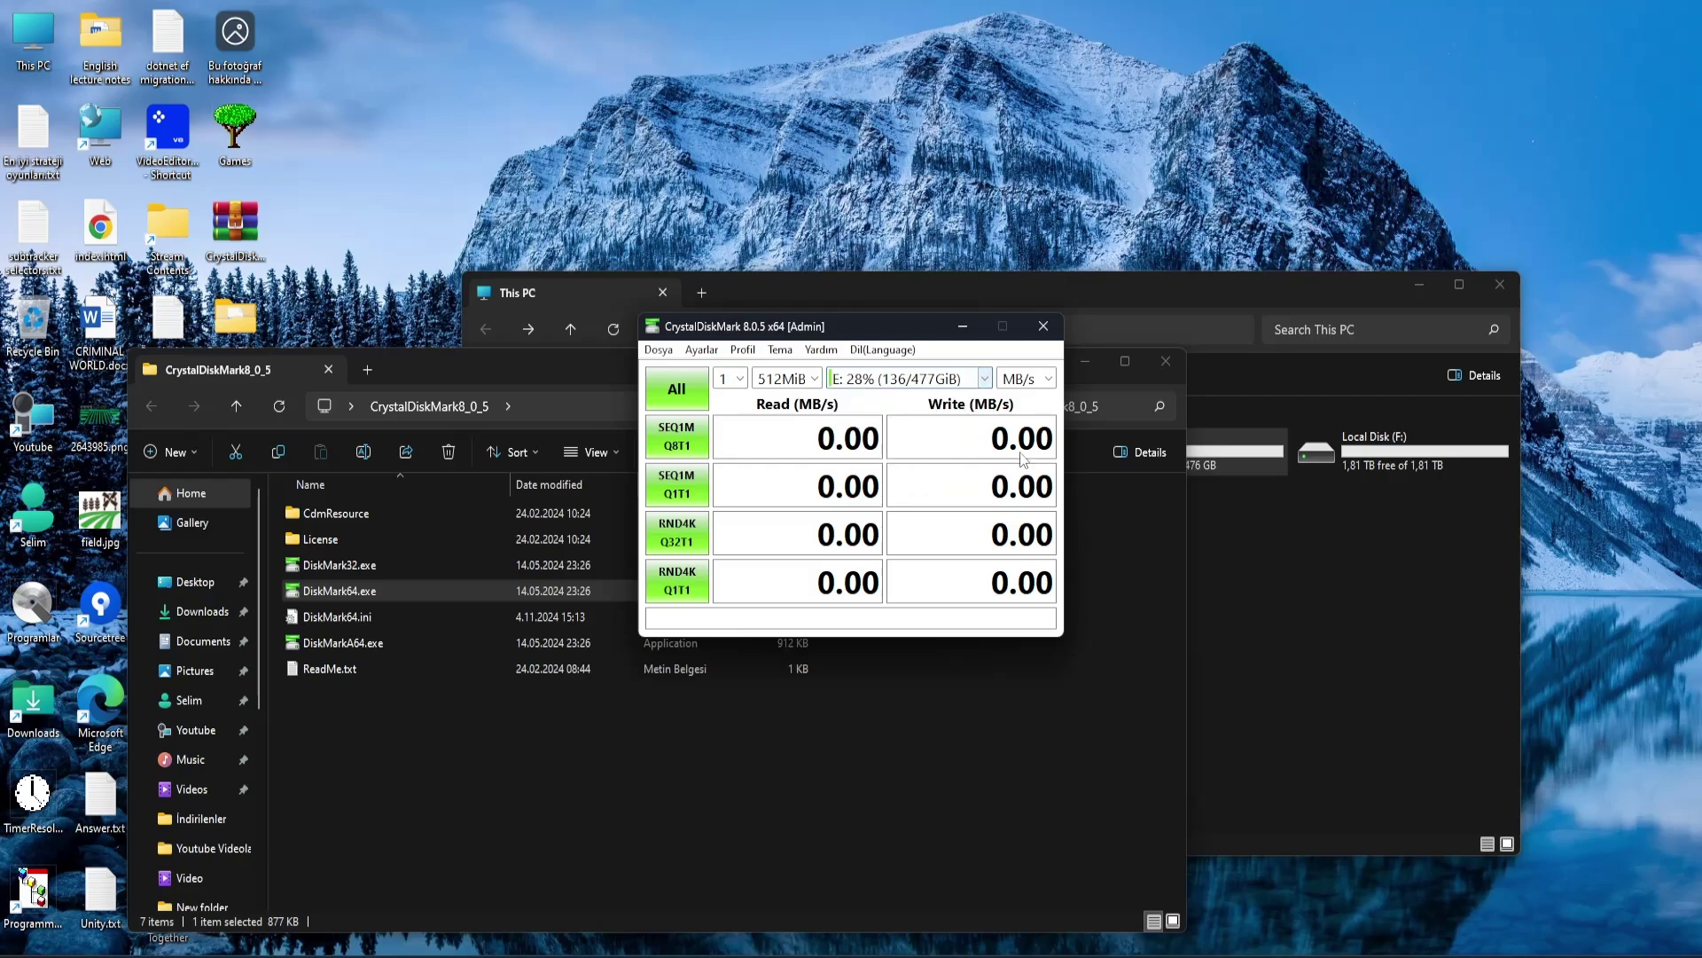
click(692, 443)
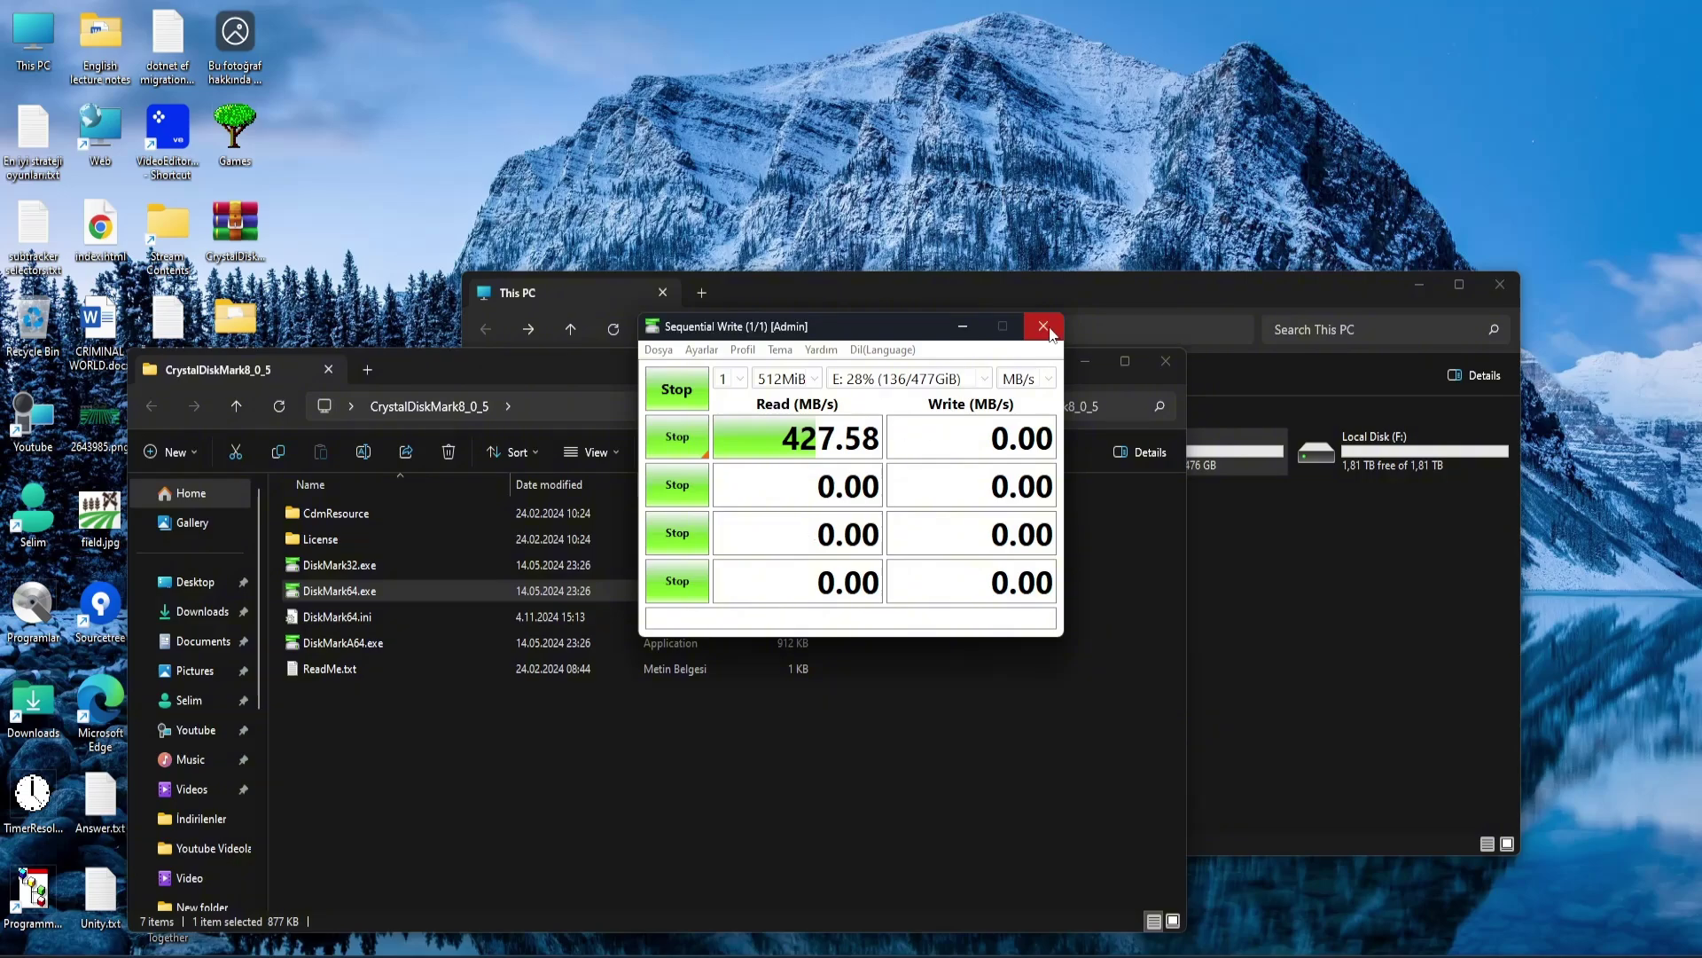
- Examine the Games folder on Local Disk (E:) during the benchmark and close CrystalDiskMark
click(1220, 504)
double_click(1183, 460)
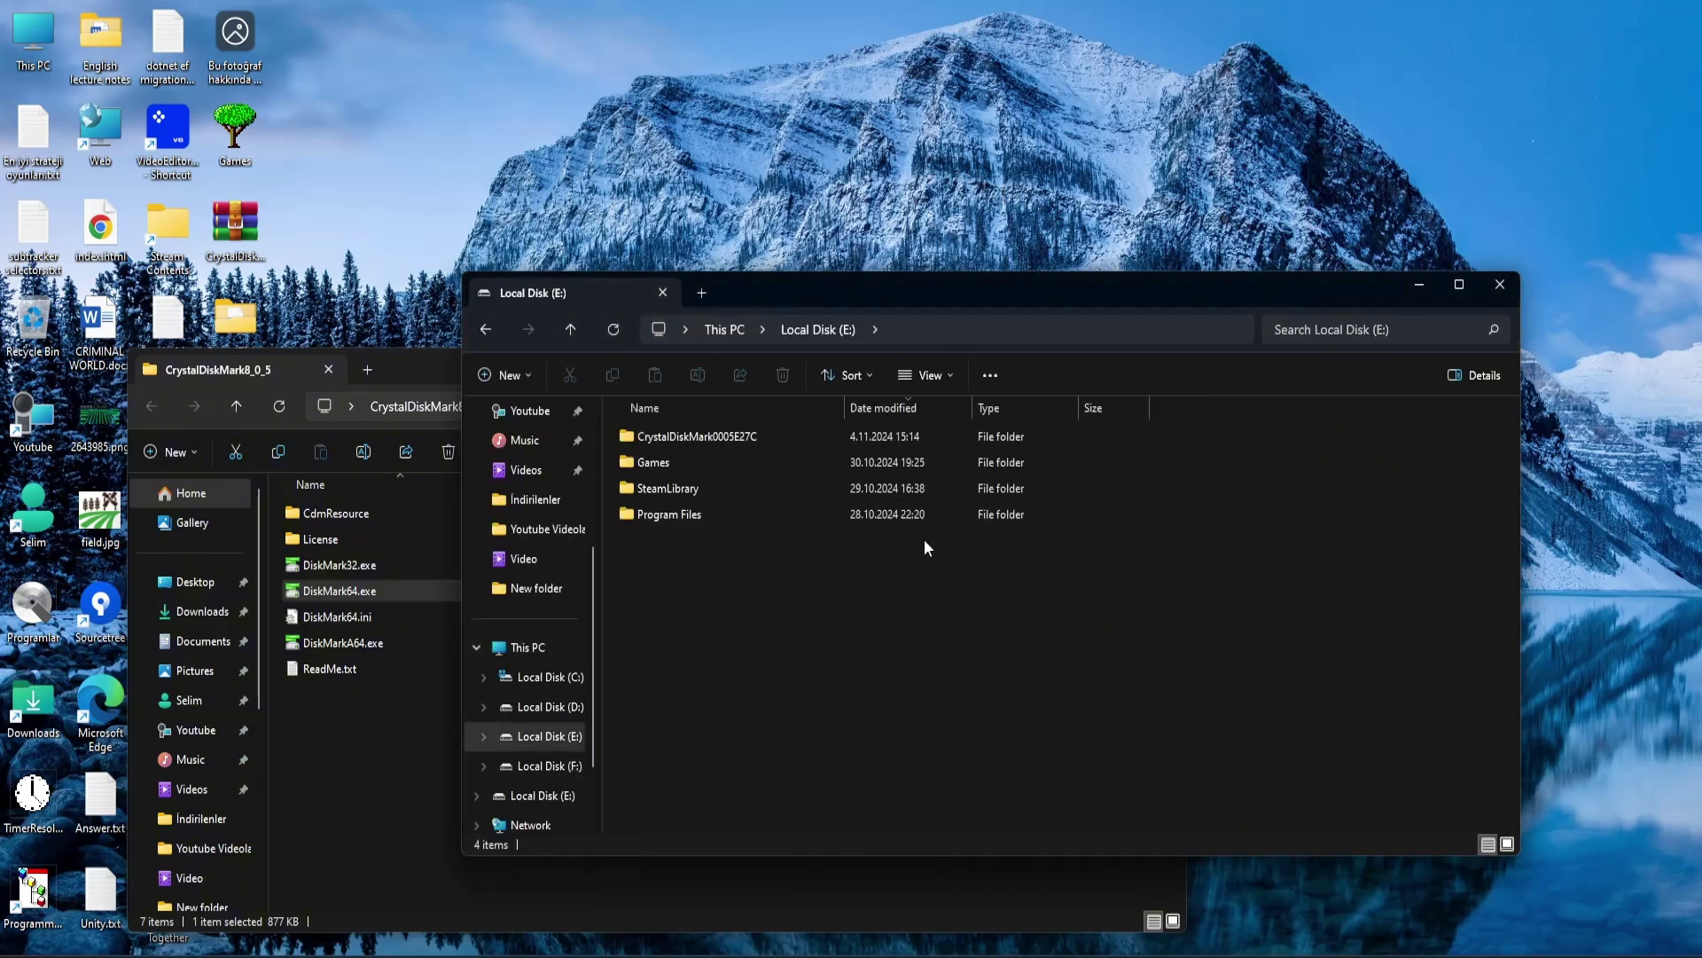
click(683, 466)
double_click(683, 467)
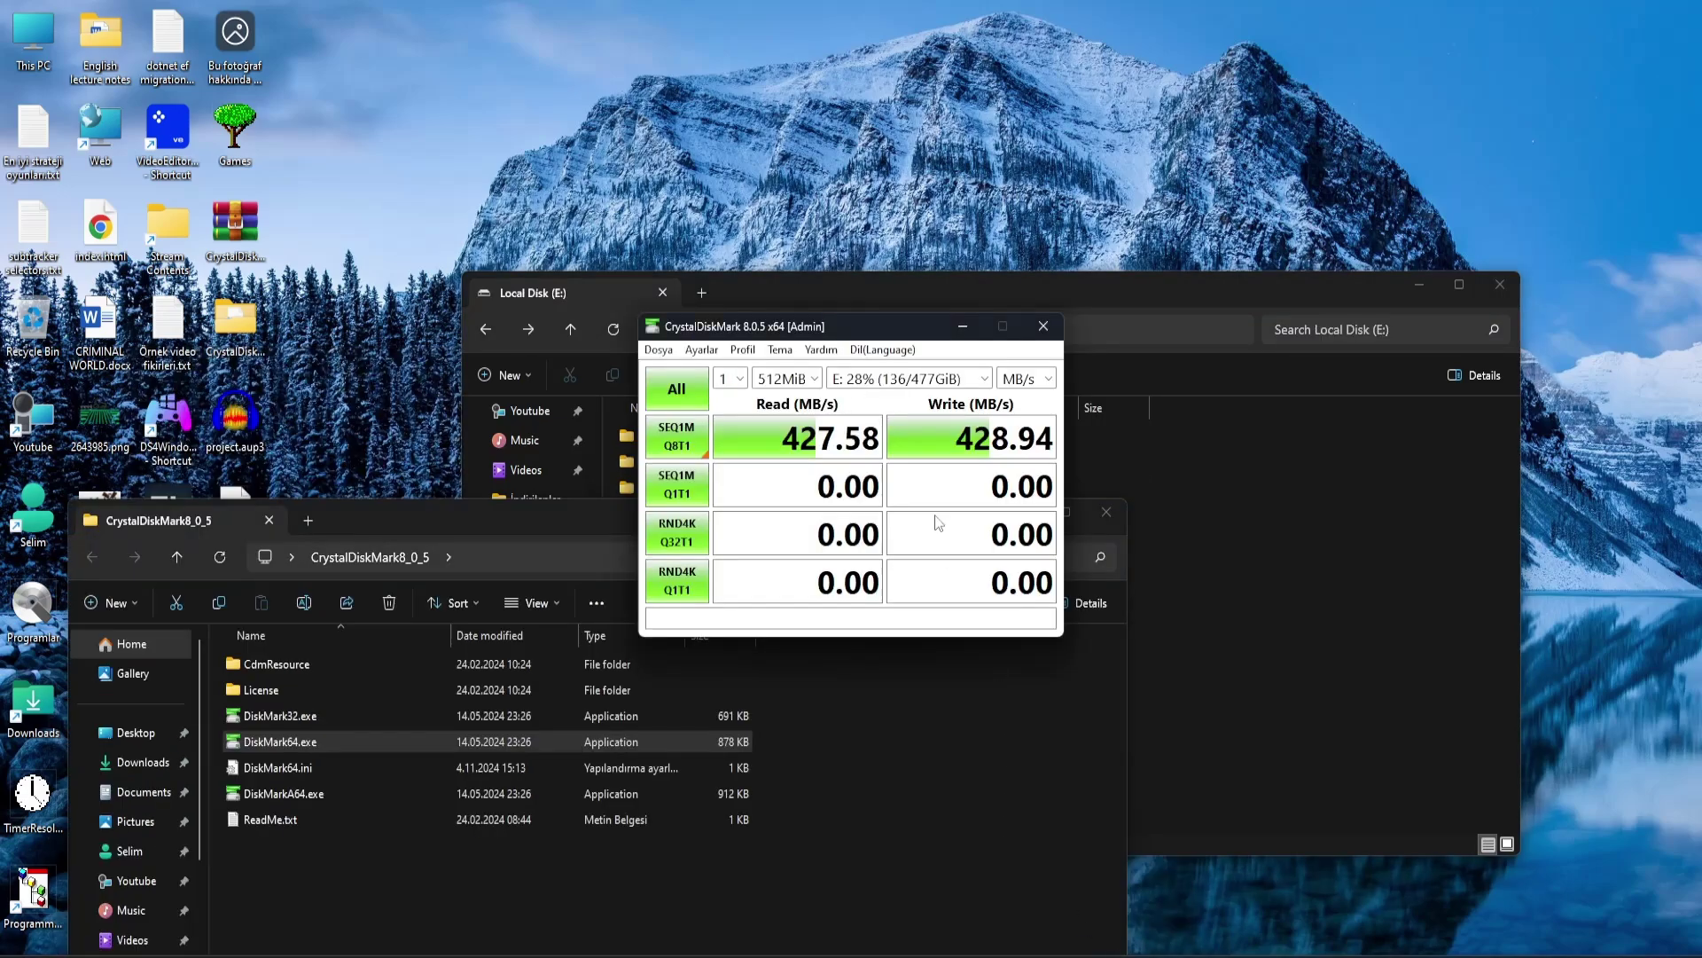
click(1044, 331)
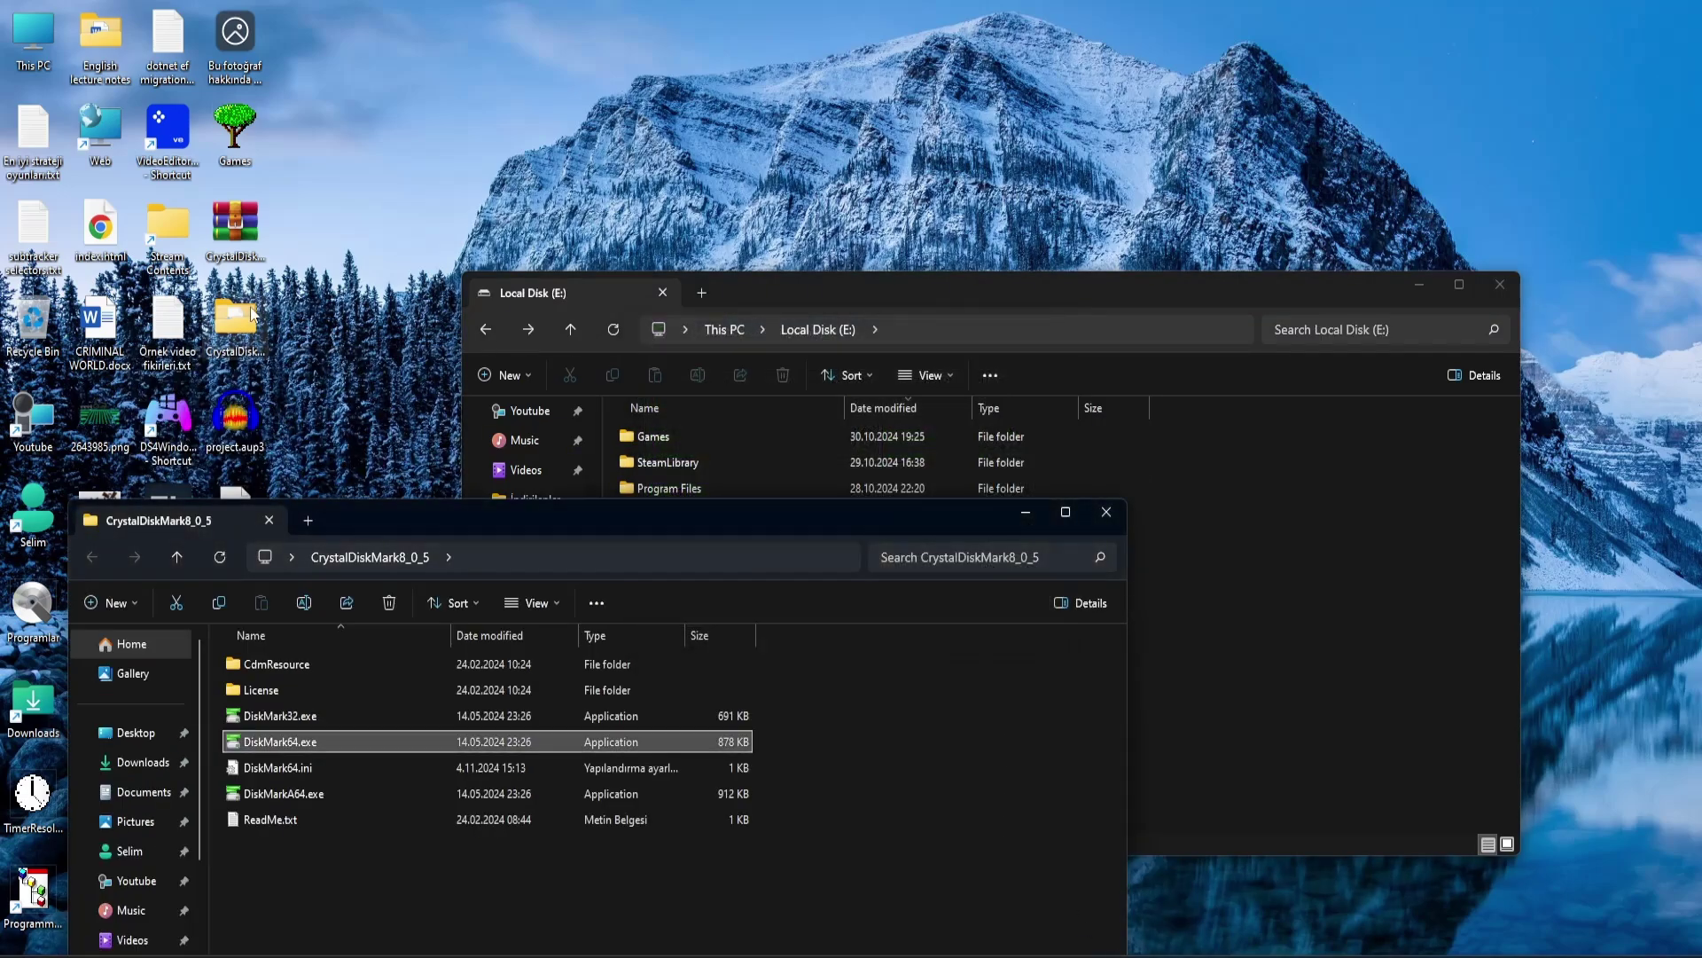
- Paste the CrystalDiskMark8_0_5 folder into Local Disk (E:) and delete that copy
click(1147, 582)
key(ctrl+v)
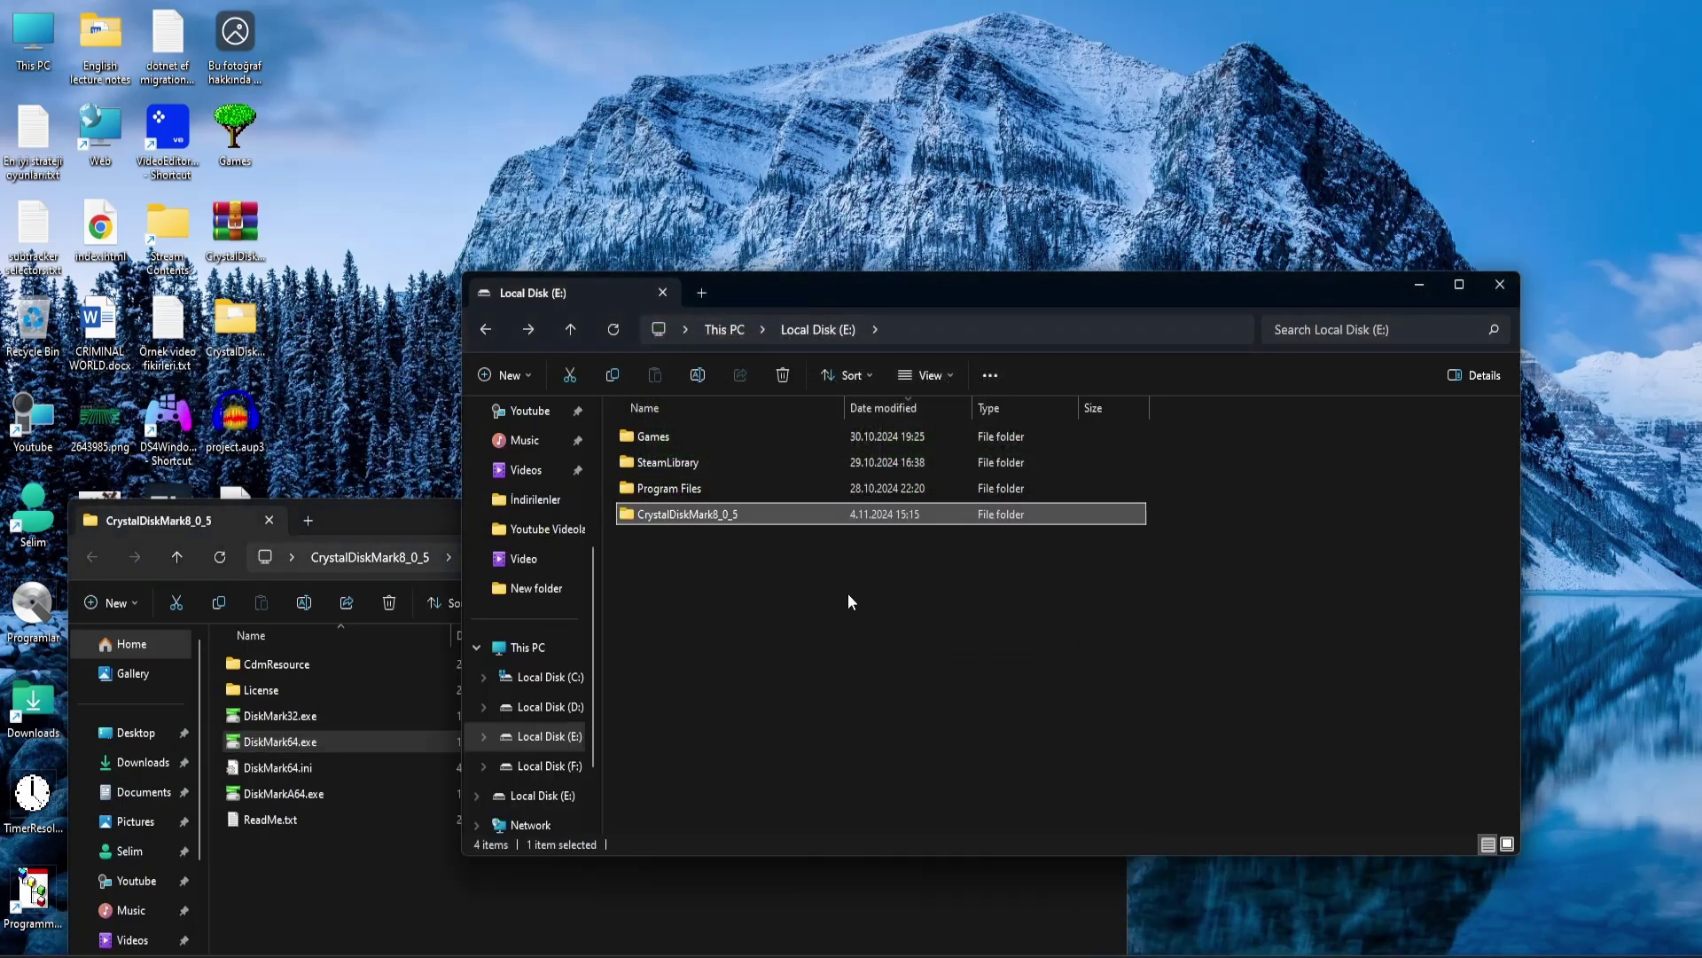
drag(683, 514, 683, 517)
key(Delete)
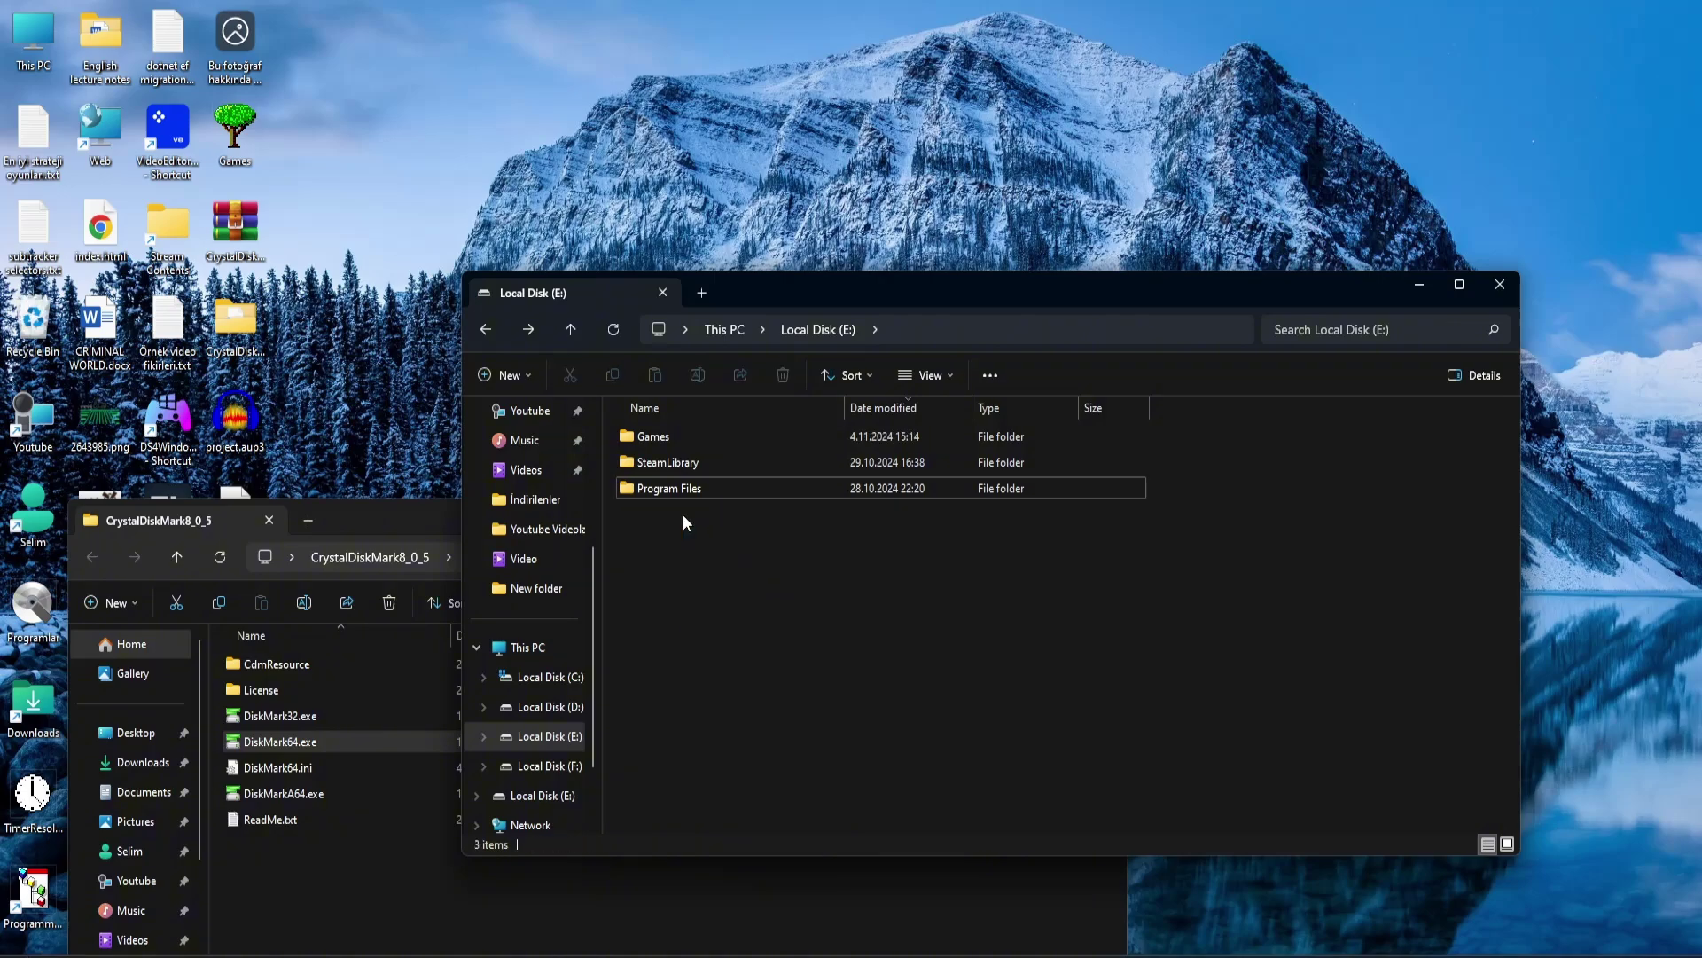
- Open the Video folder inside Youtube on Local Disk (D:) and examine its video files
click(171, 139)
double_click(31, 37)
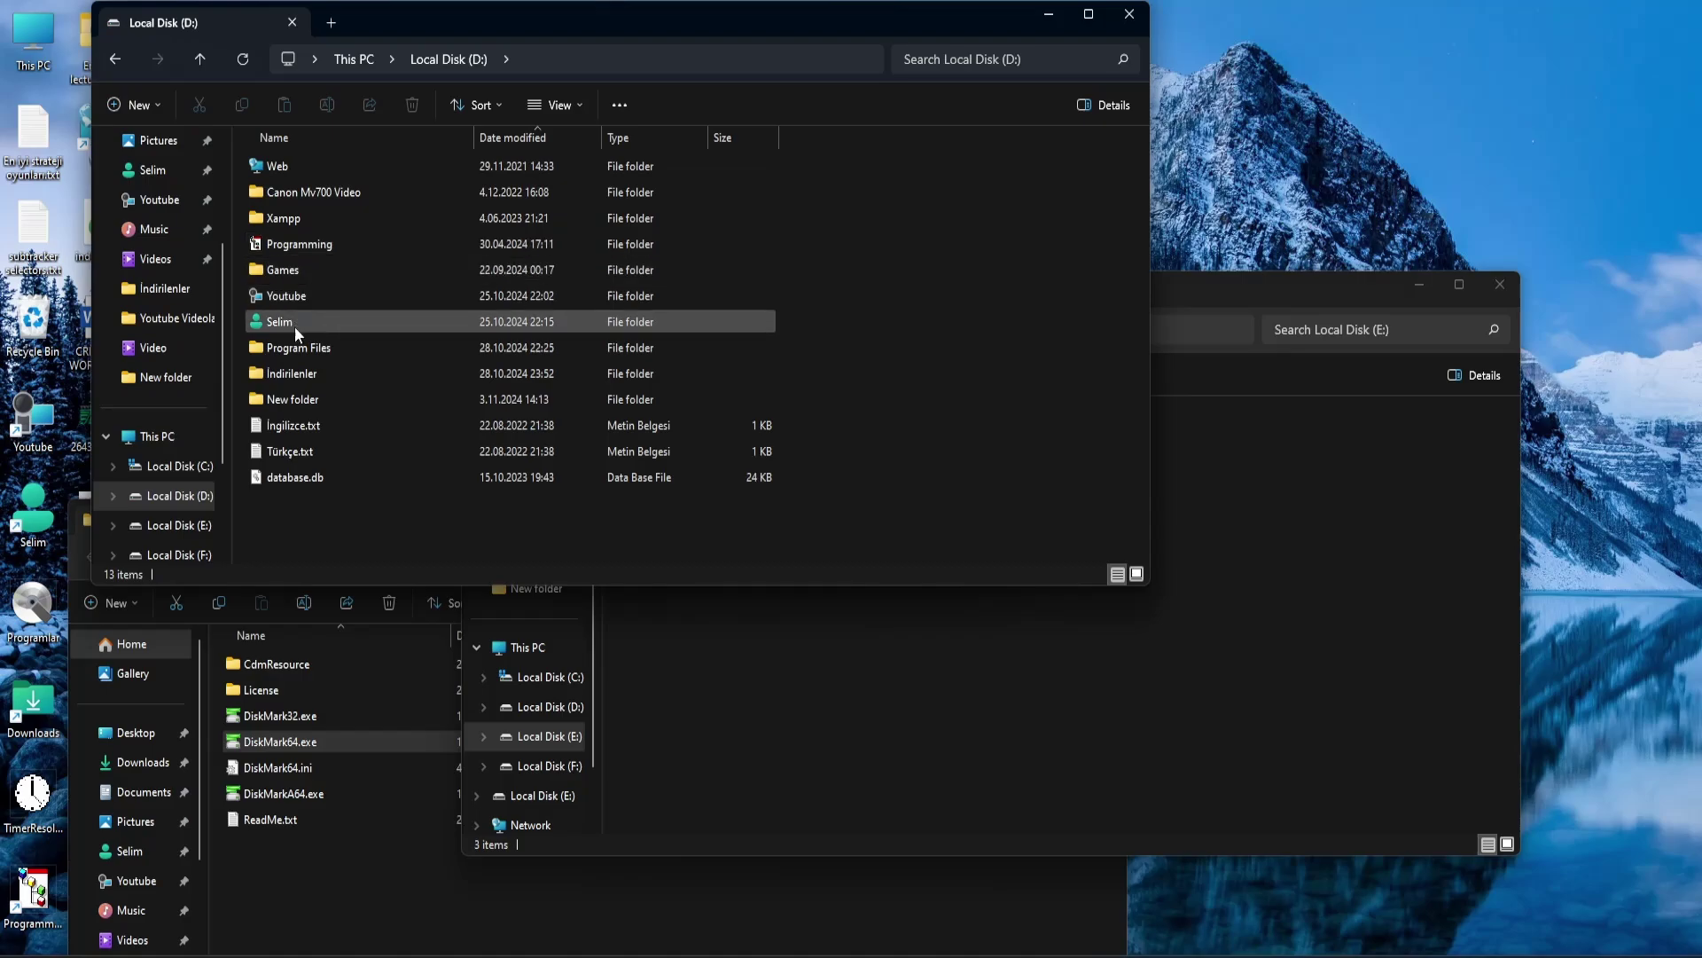
double_click(316, 299)
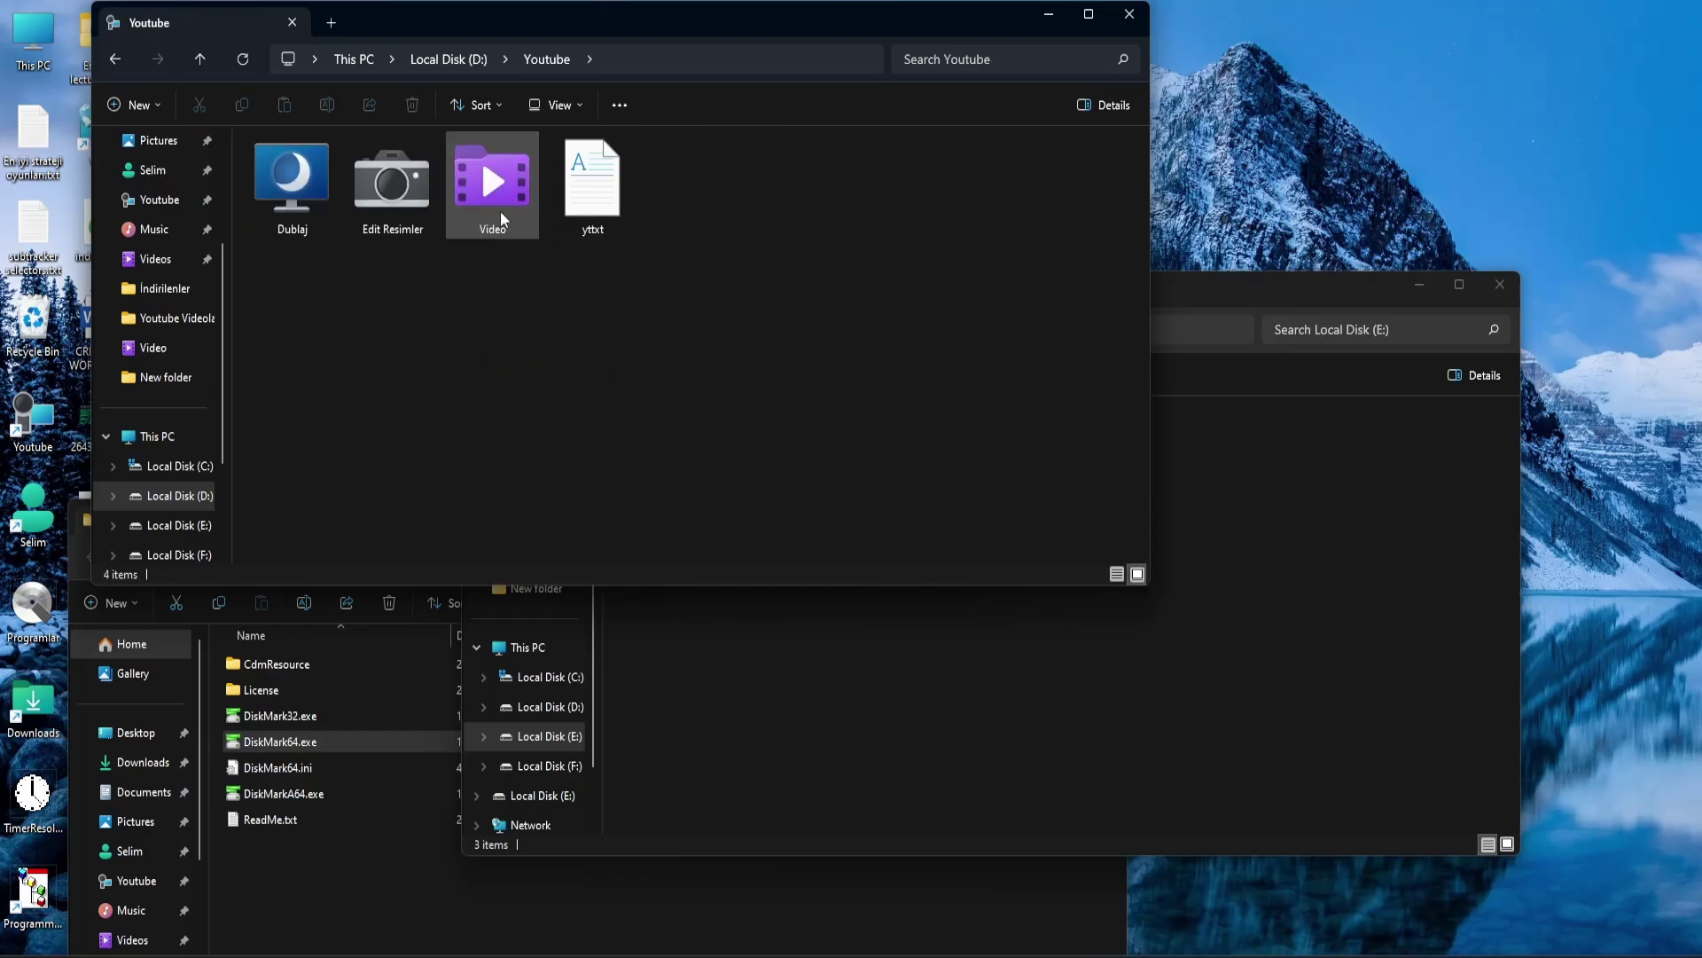
click(521, 198)
double_click(519, 193)
click(792, 202)
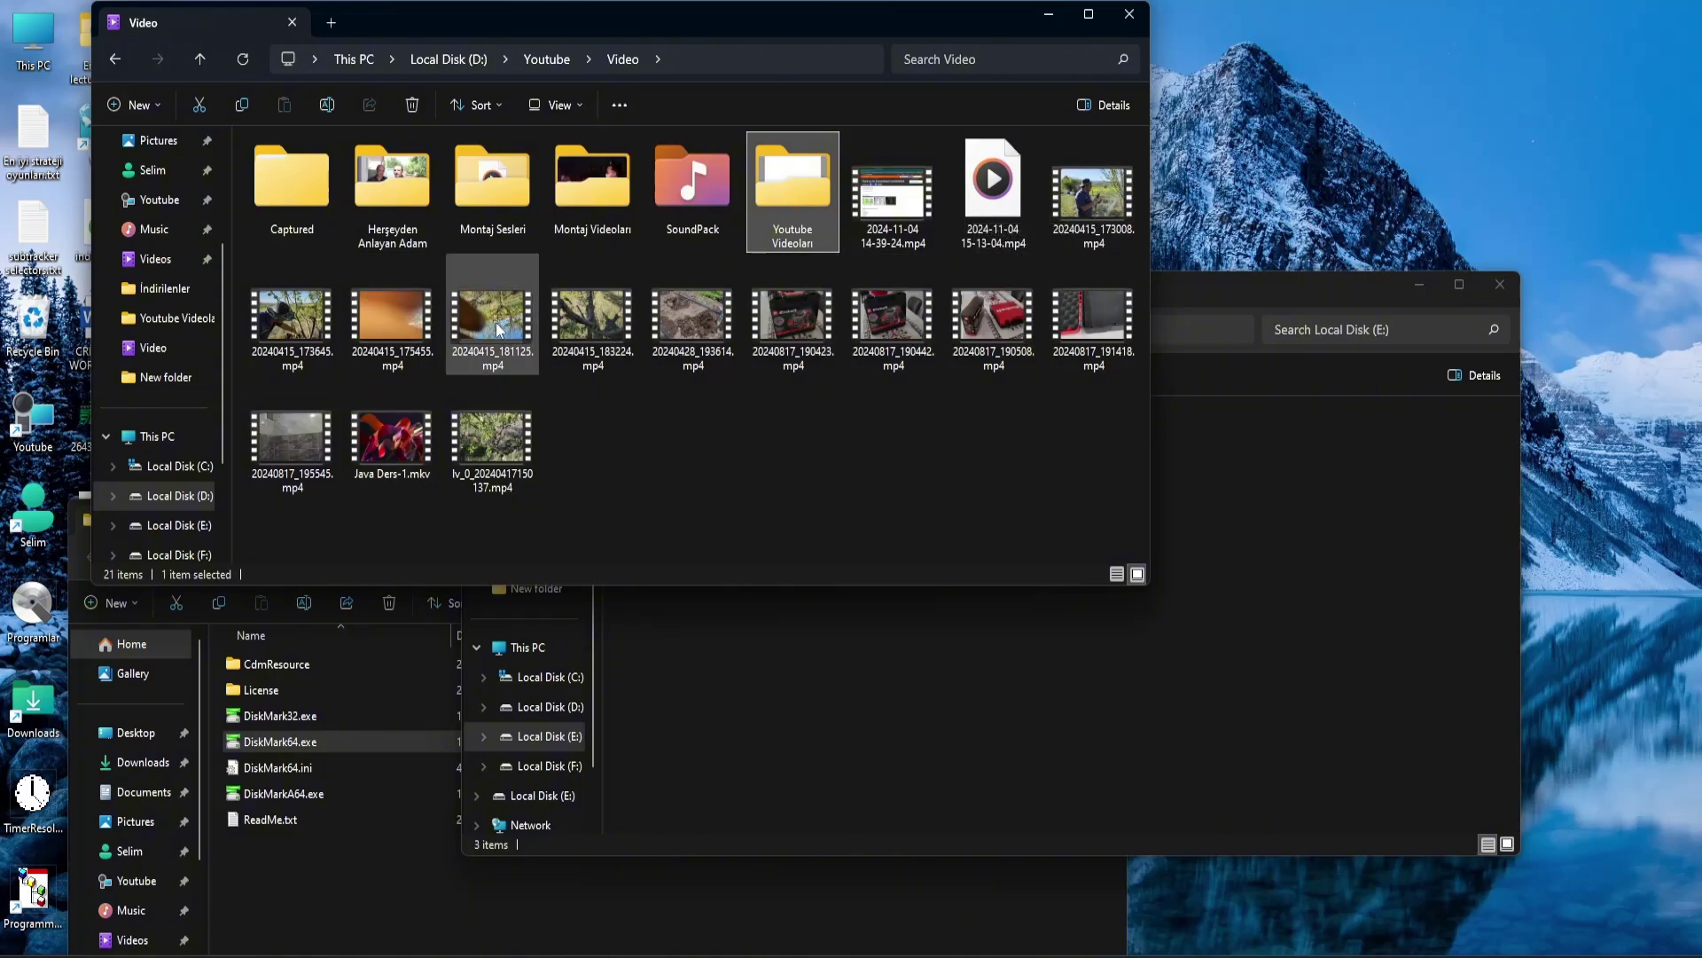
drag(292, 319, 869, 663)
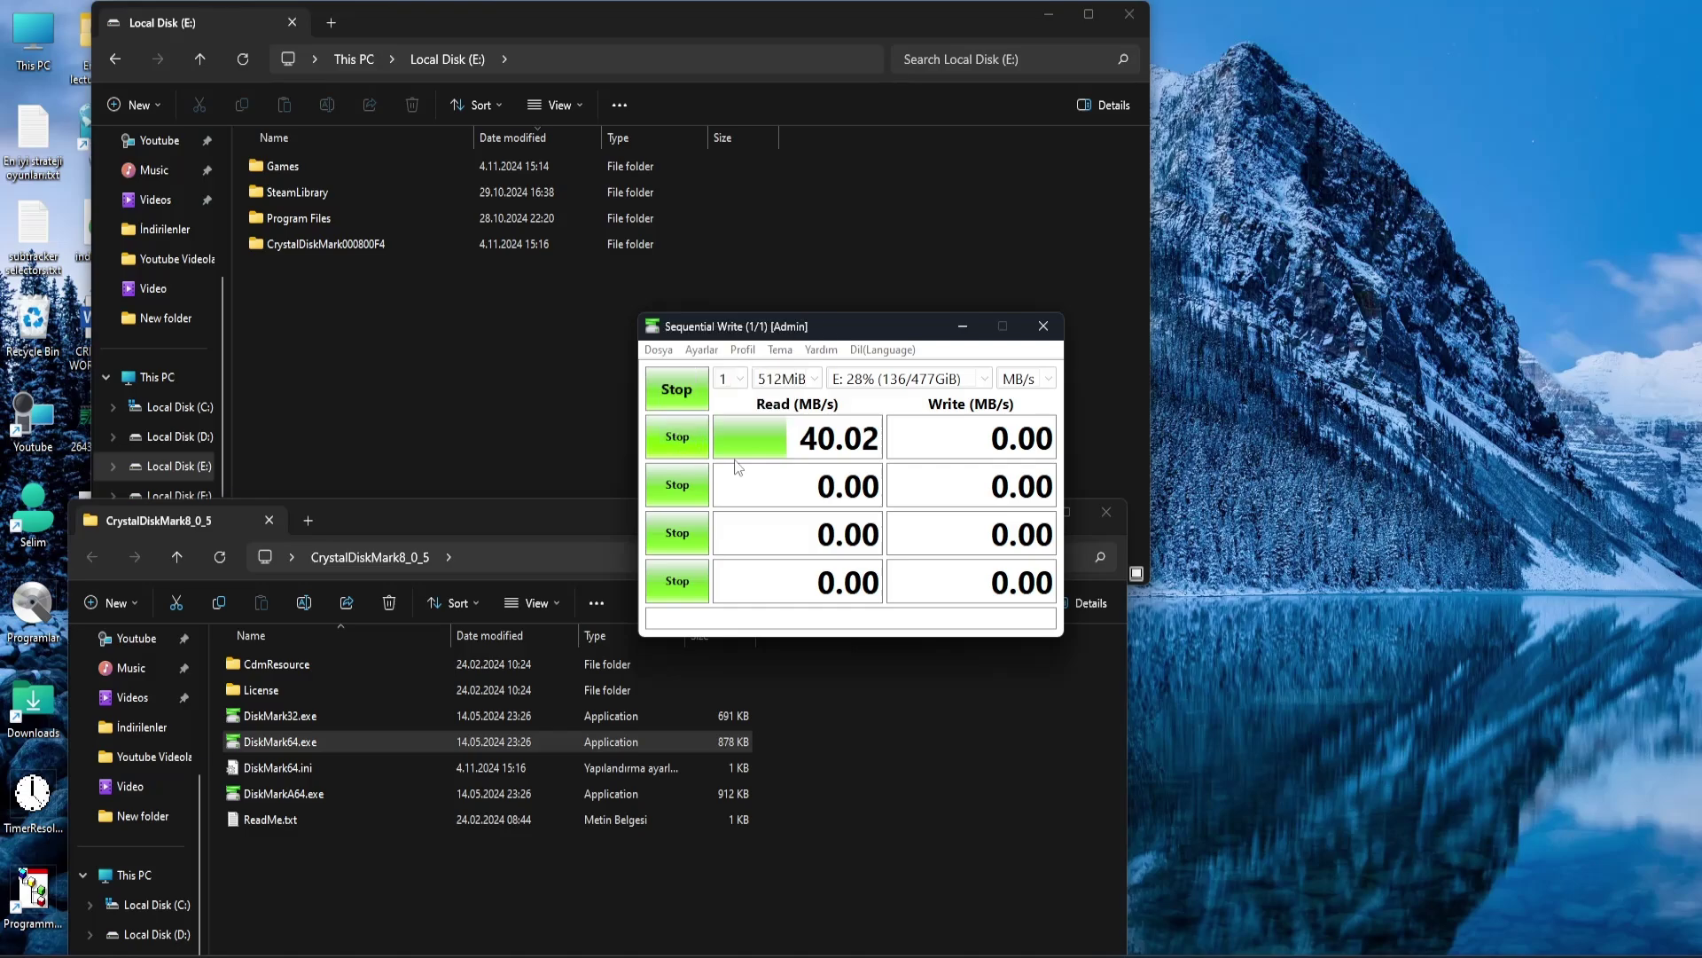
- Stop the running benchmark and run the SEQ1M Q8T1 test on drive E: again
click(670, 450)
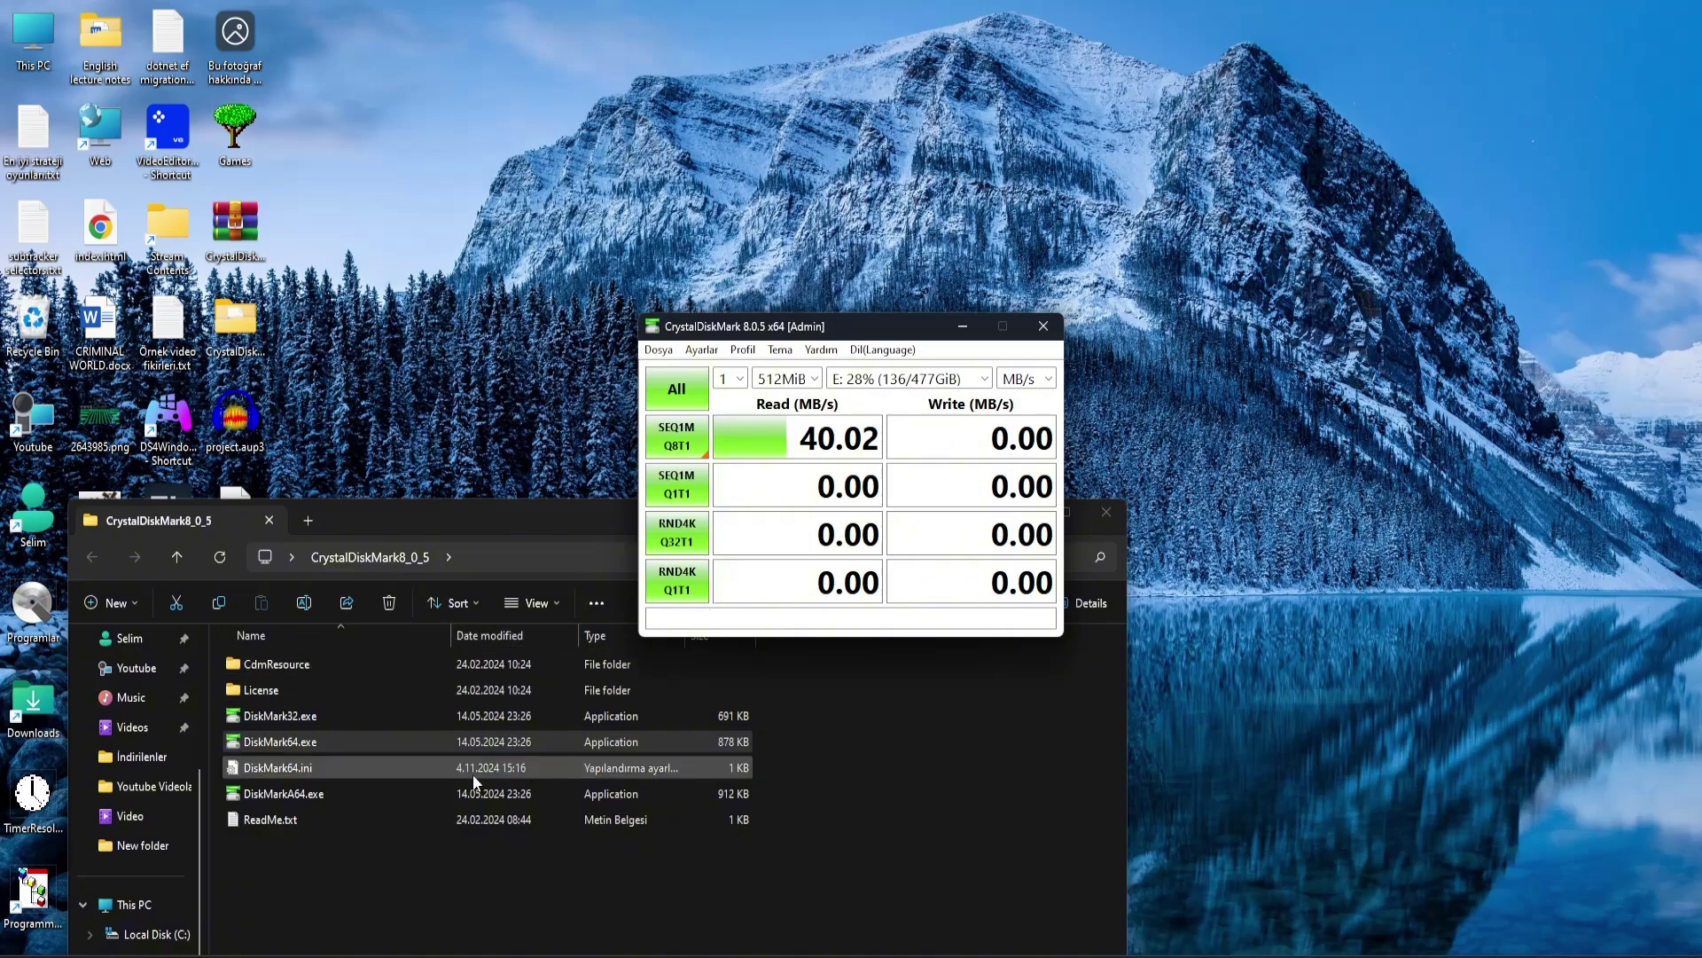
scroll(193, 878, down, 3)
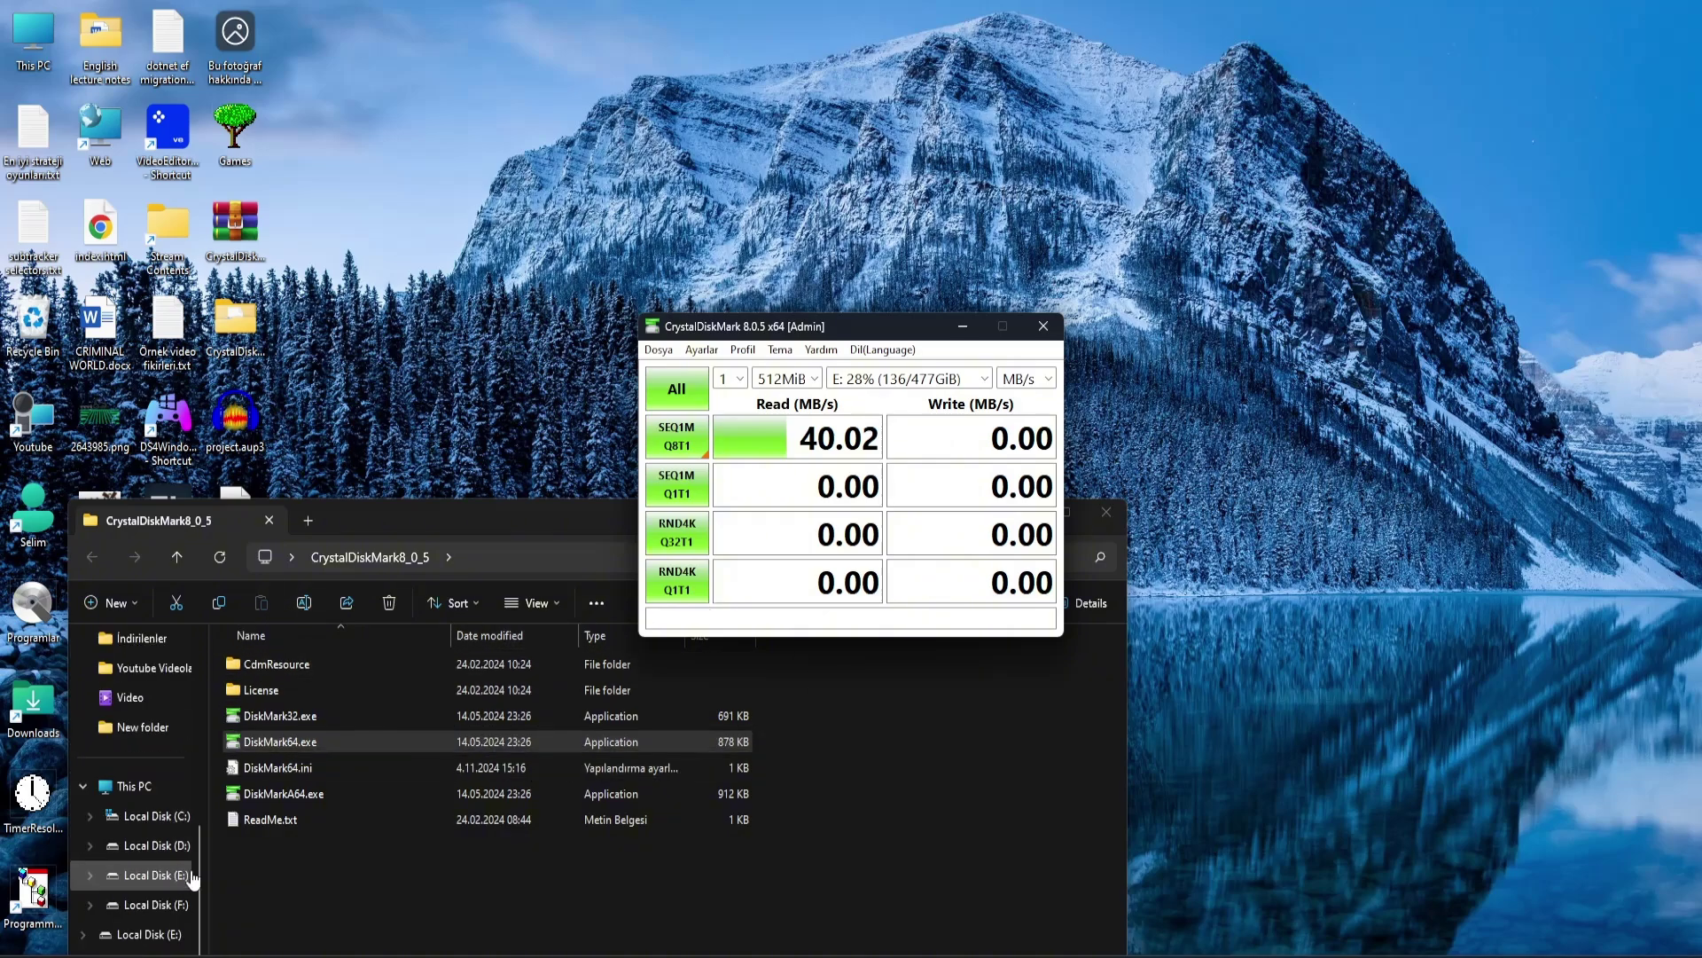
click(678, 446)
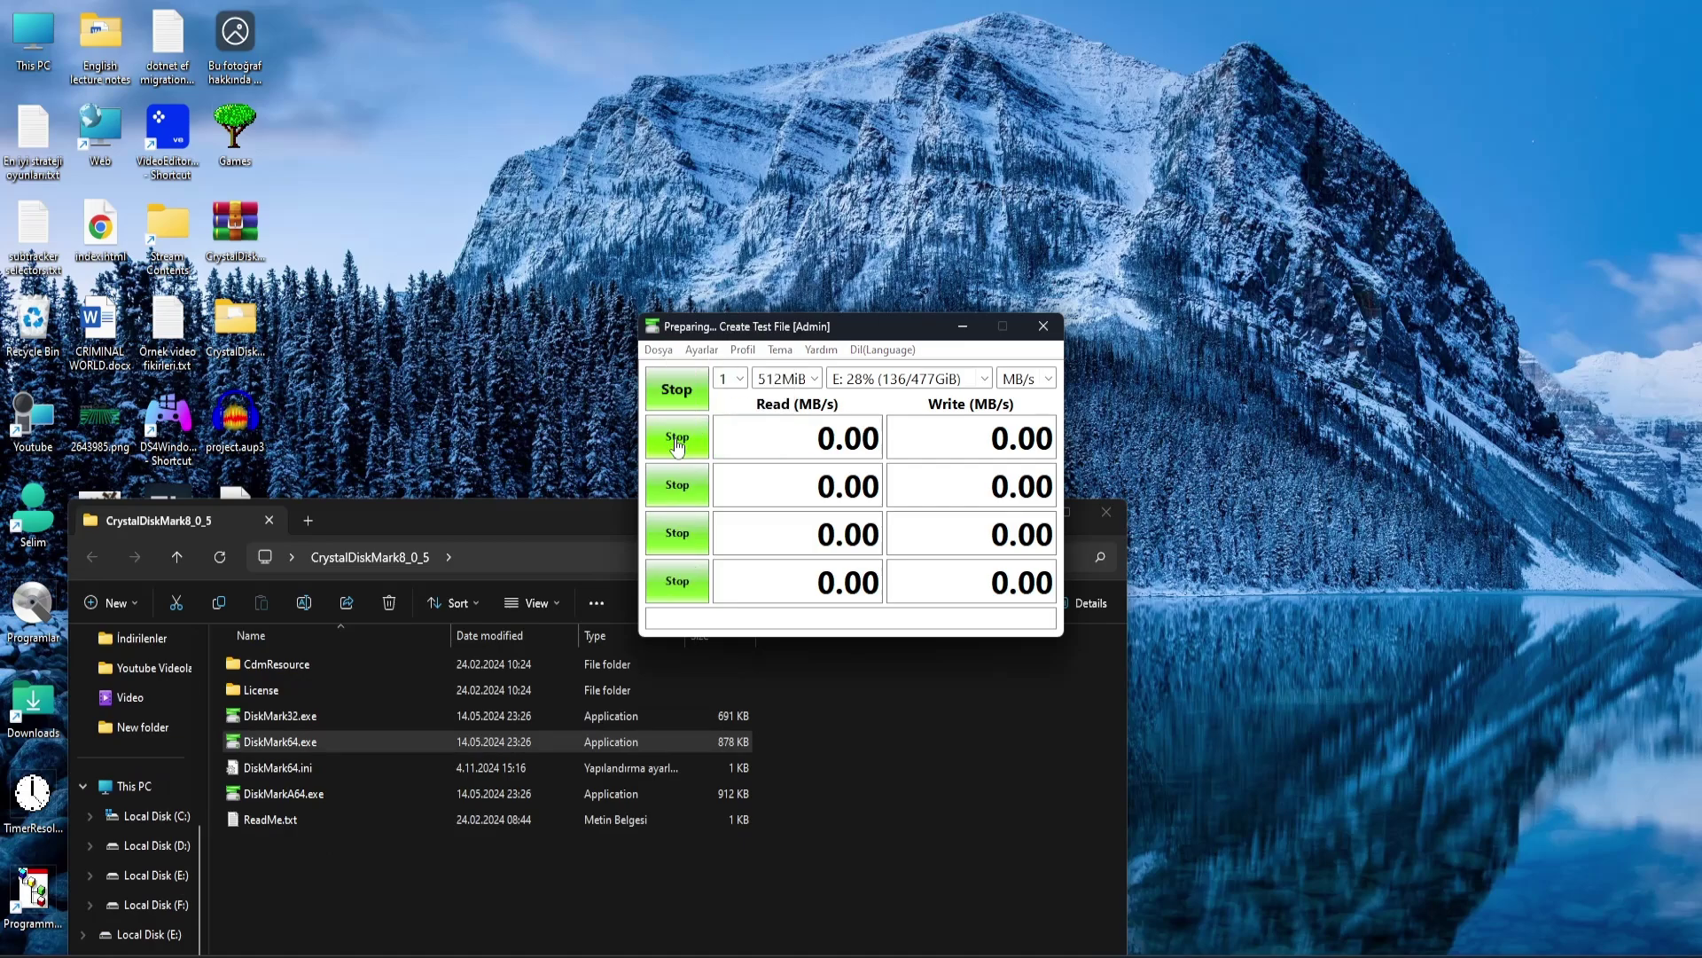